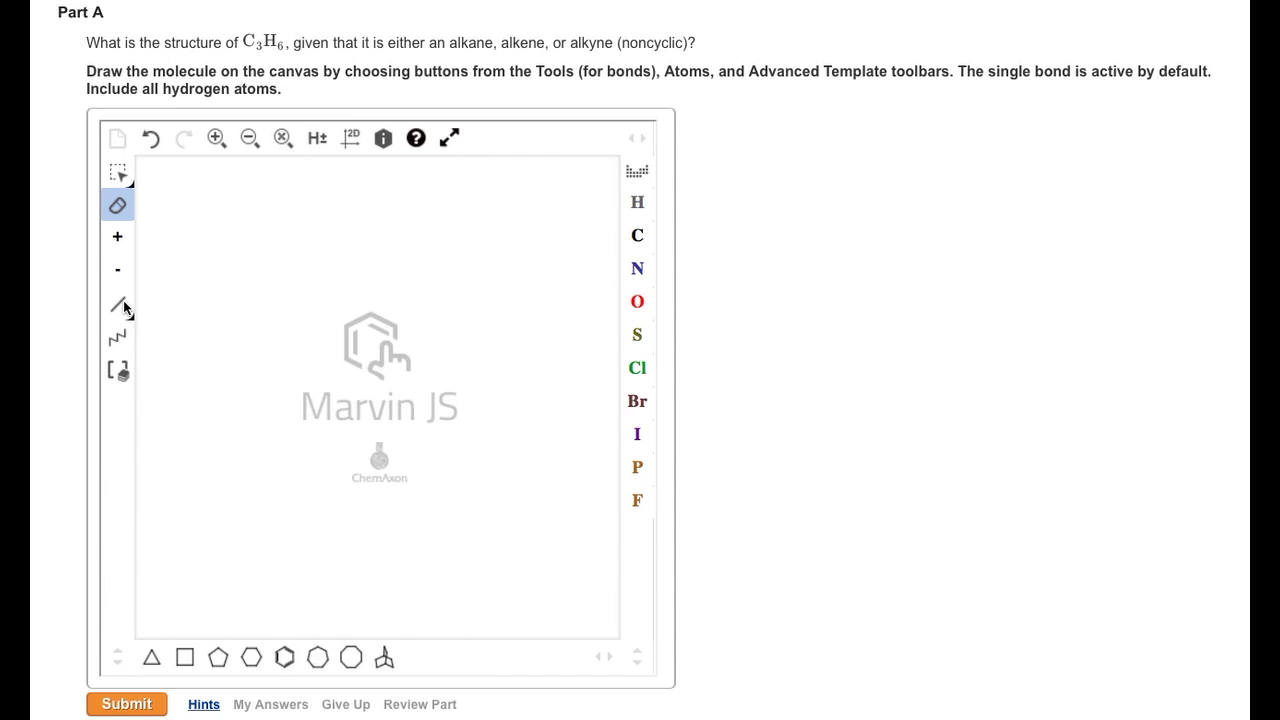
# Step: Draw a chain of three carbon atoms joined by single bonds
pyautogui.click(122, 306)
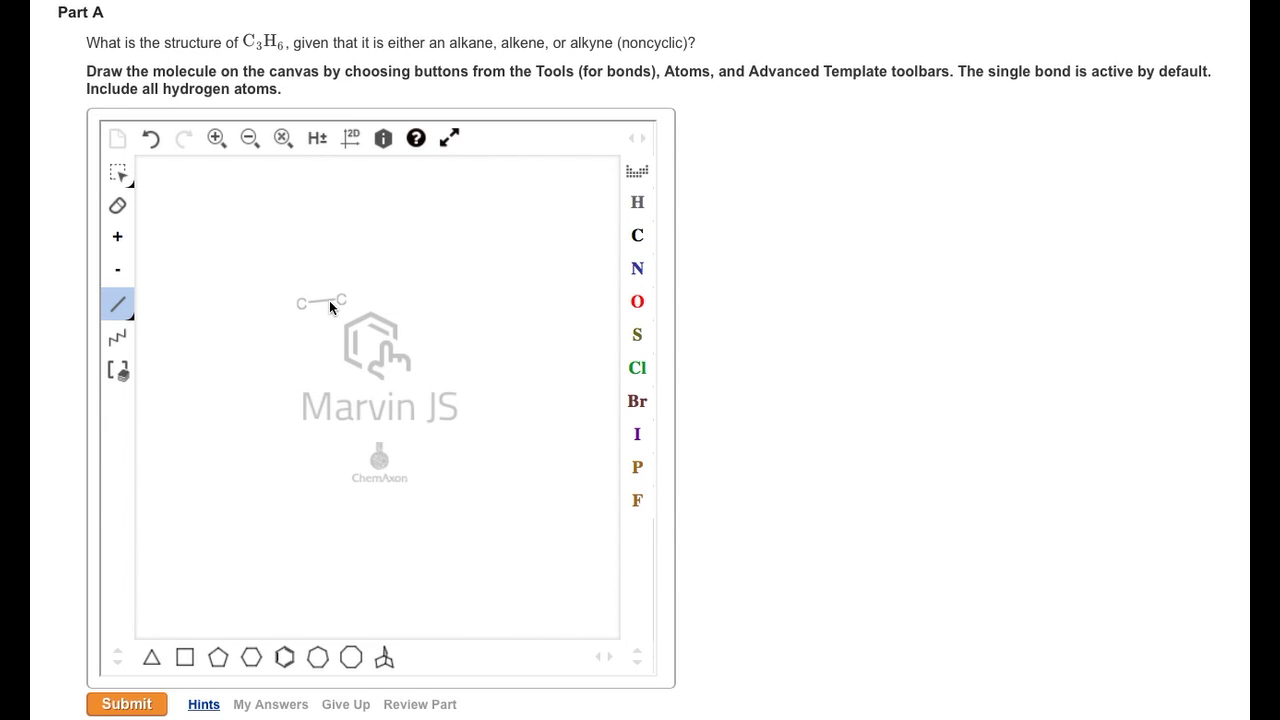
pyautogui.click(329, 300)
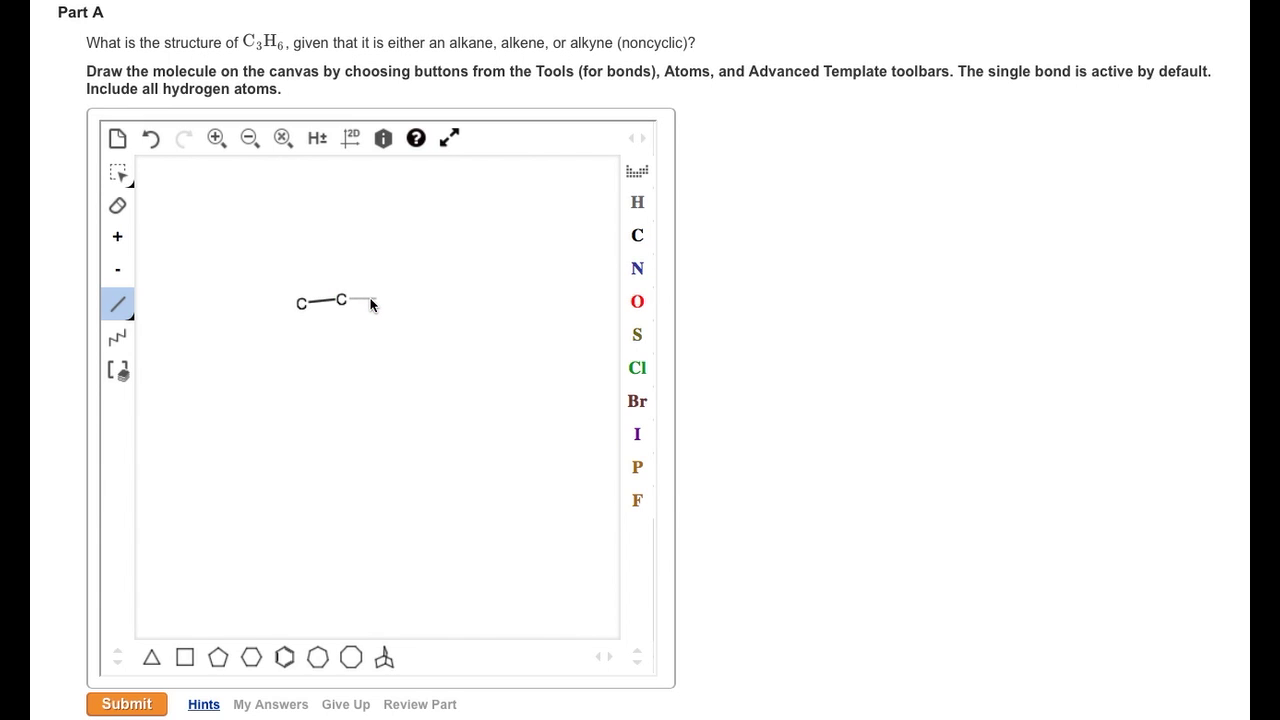
pyautogui.click(371, 305)
# Step: Attach explicit hydrogens to the carbon chain: three on each end carbon and two on the middle carbon
pyautogui.click(639, 203)
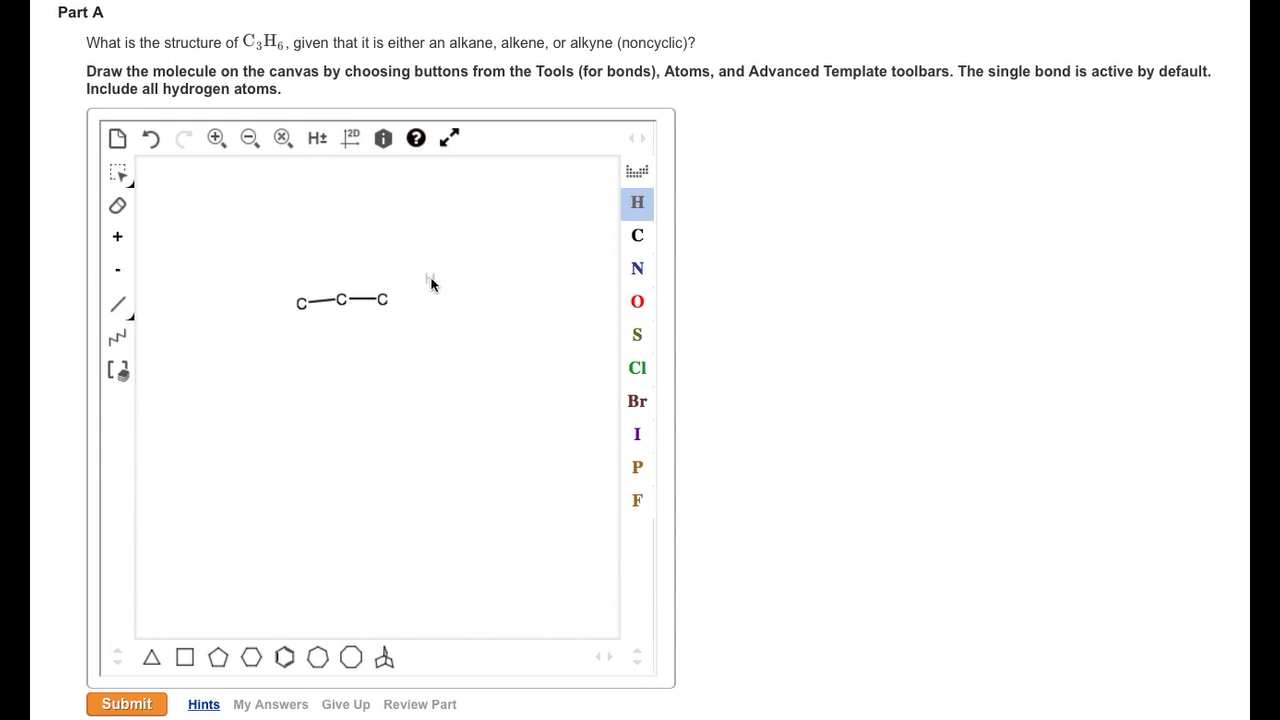
pyautogui.click(382, 298)
pyautogui.click(384, 297)
pyautogui.click(408, 303)
pyautogui.click(342, 302)
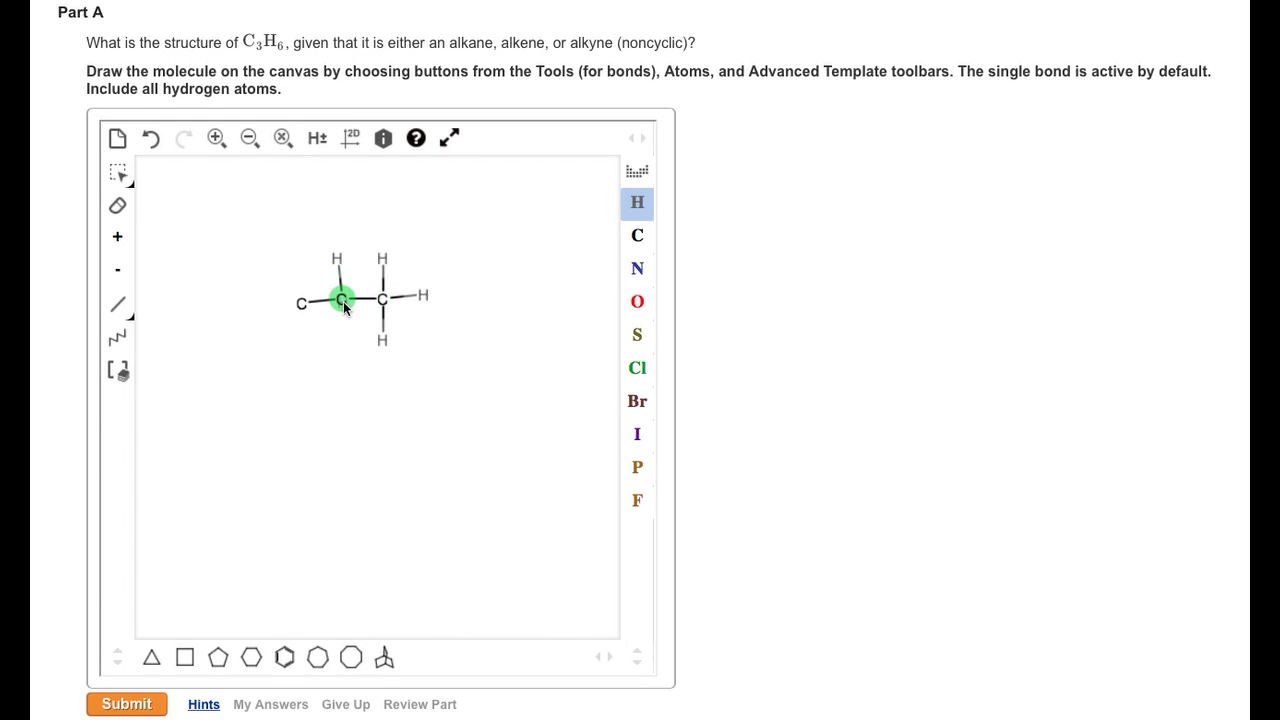
pyautogui.click(343, 302)
pyautogui.click(302, 305)
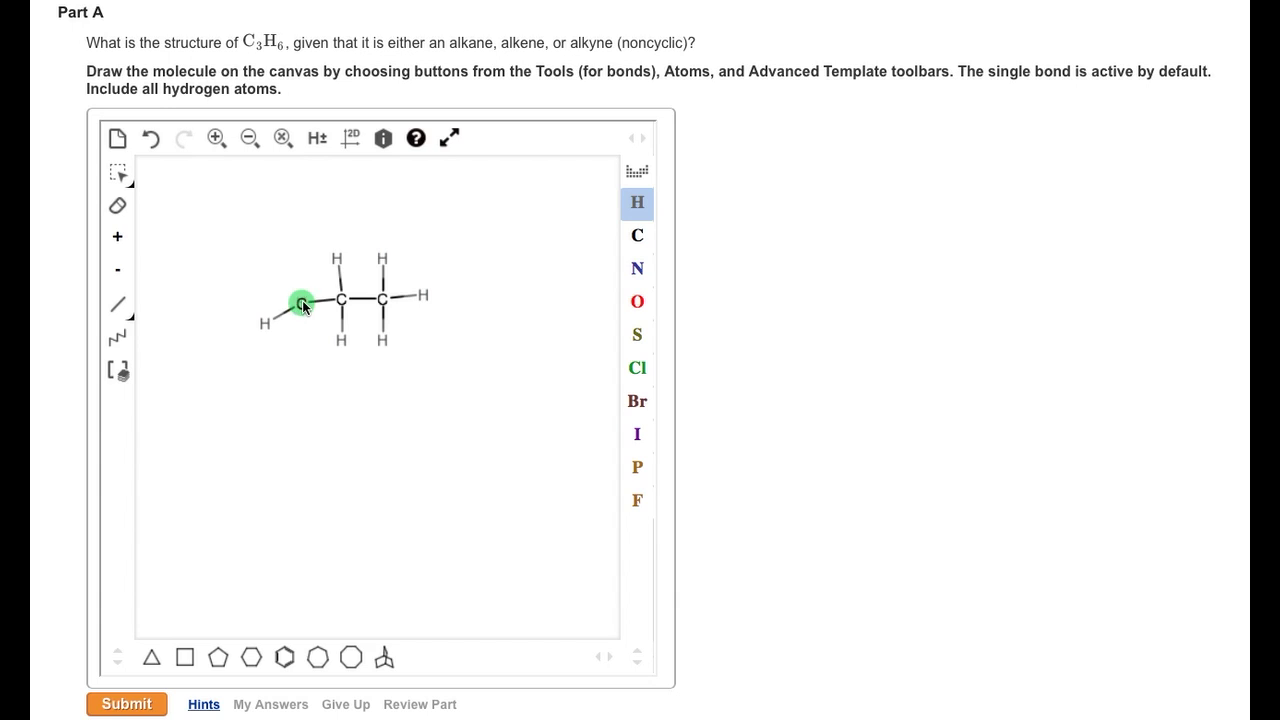
pyautogui.click(302, 305)
pyautogui.click(302, 305)
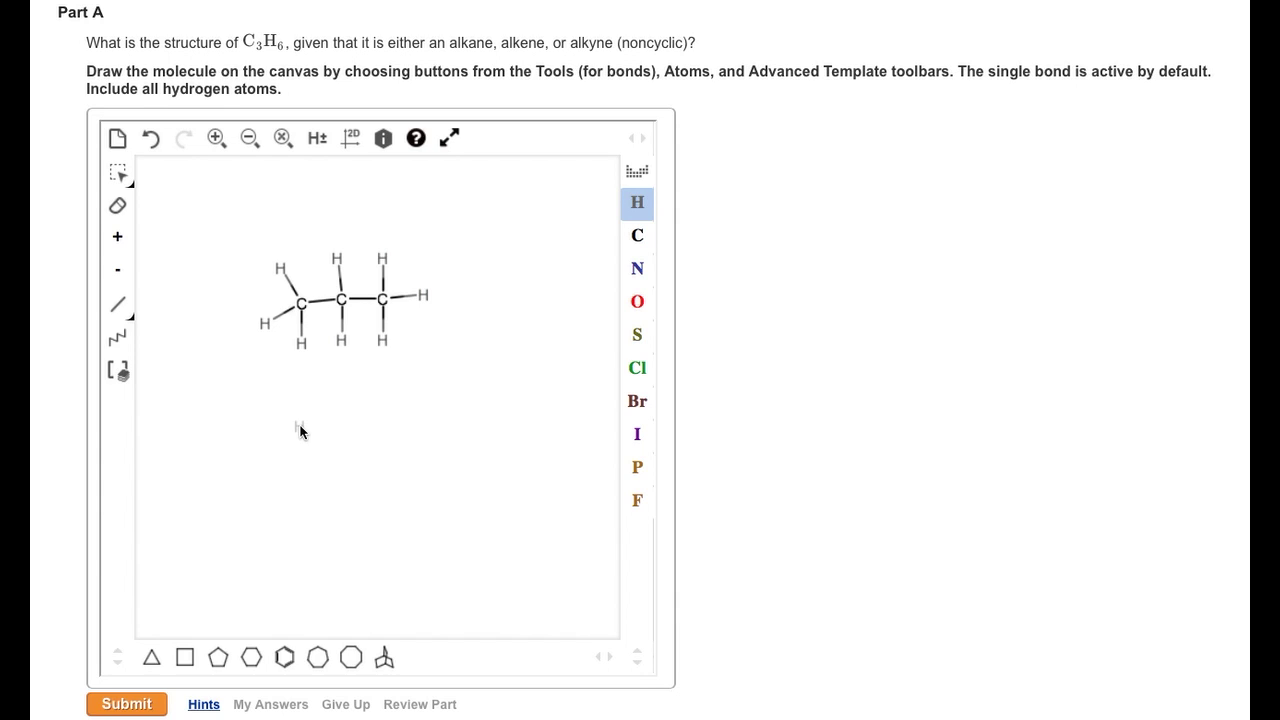
# Step: Convert the structure into propene by doubling the first C–C bond and erasing one hydrogen from each of its carbons, and submit it
pyautogui.click(118, 305)
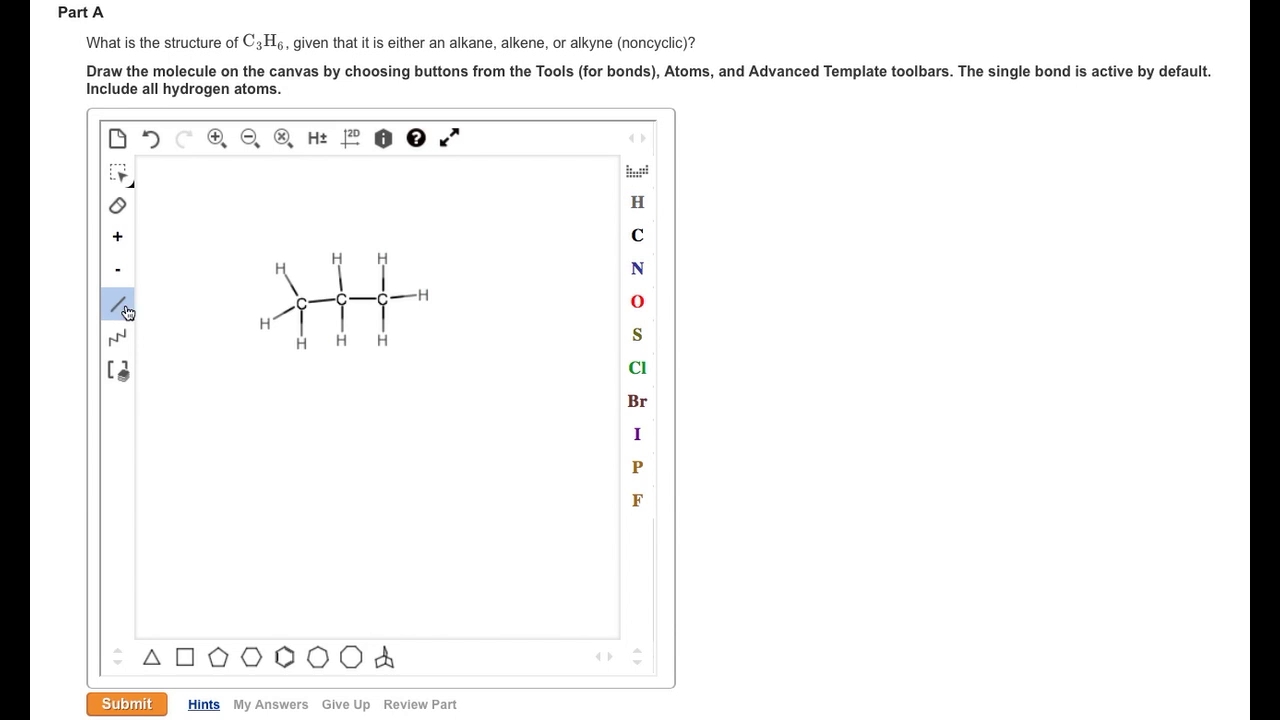
pyautogui.click(320, 300)
pyautogui.click(118, 208)
pyautogui.click(282, 271)
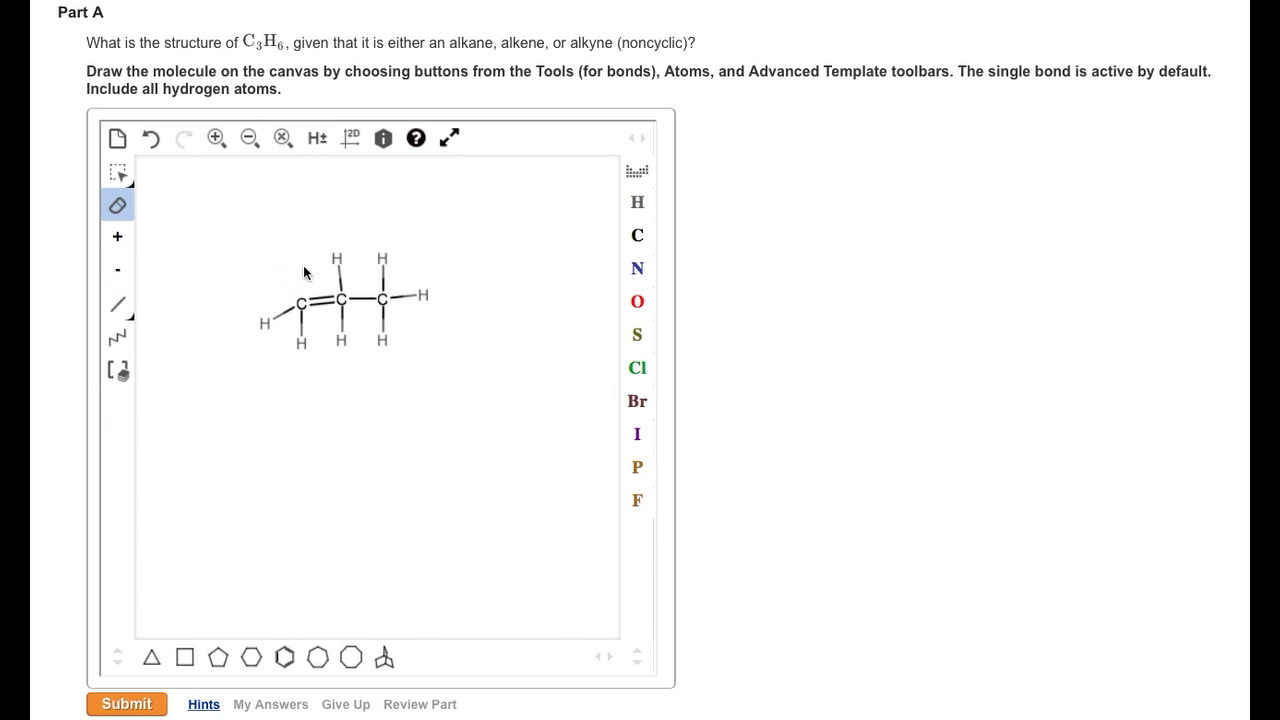
pyautogui.click(339, 262)
pyautogui.click(146, 705)
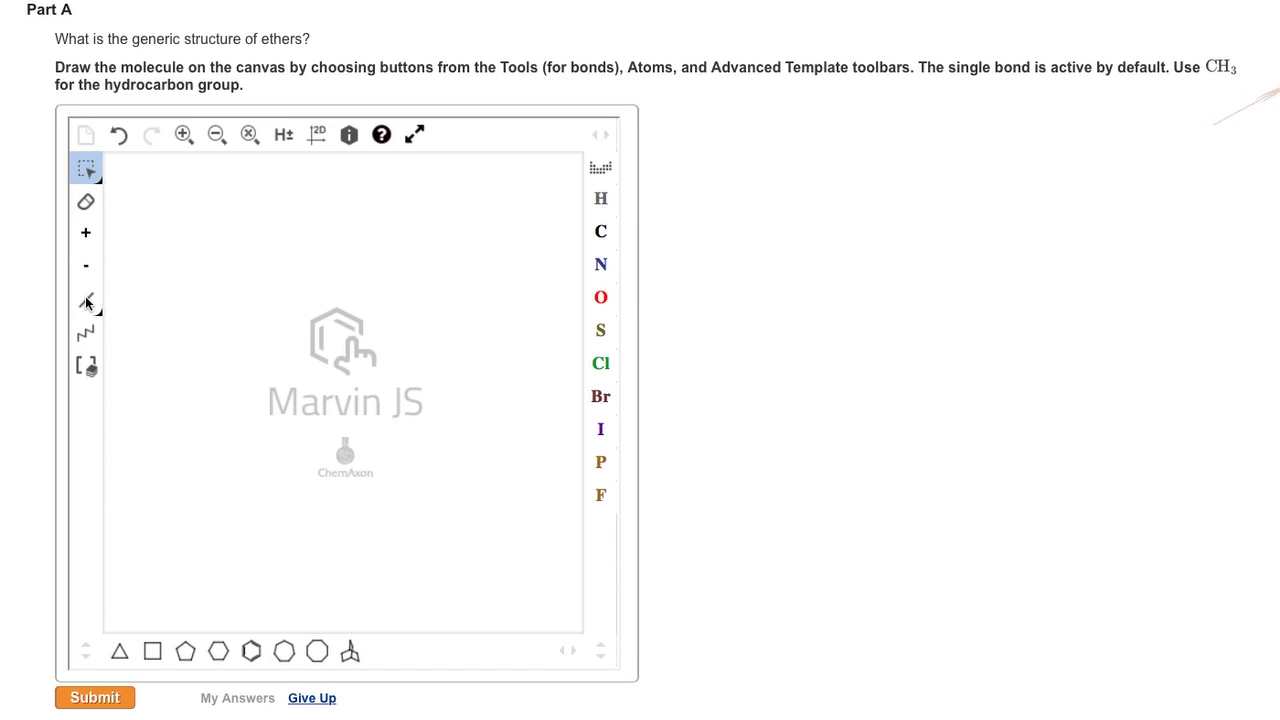
# Step: Draw the ether by placing an oxygen atom with a carbon bonded on each side, and submit the answer
pyautogui.click(86, 303)
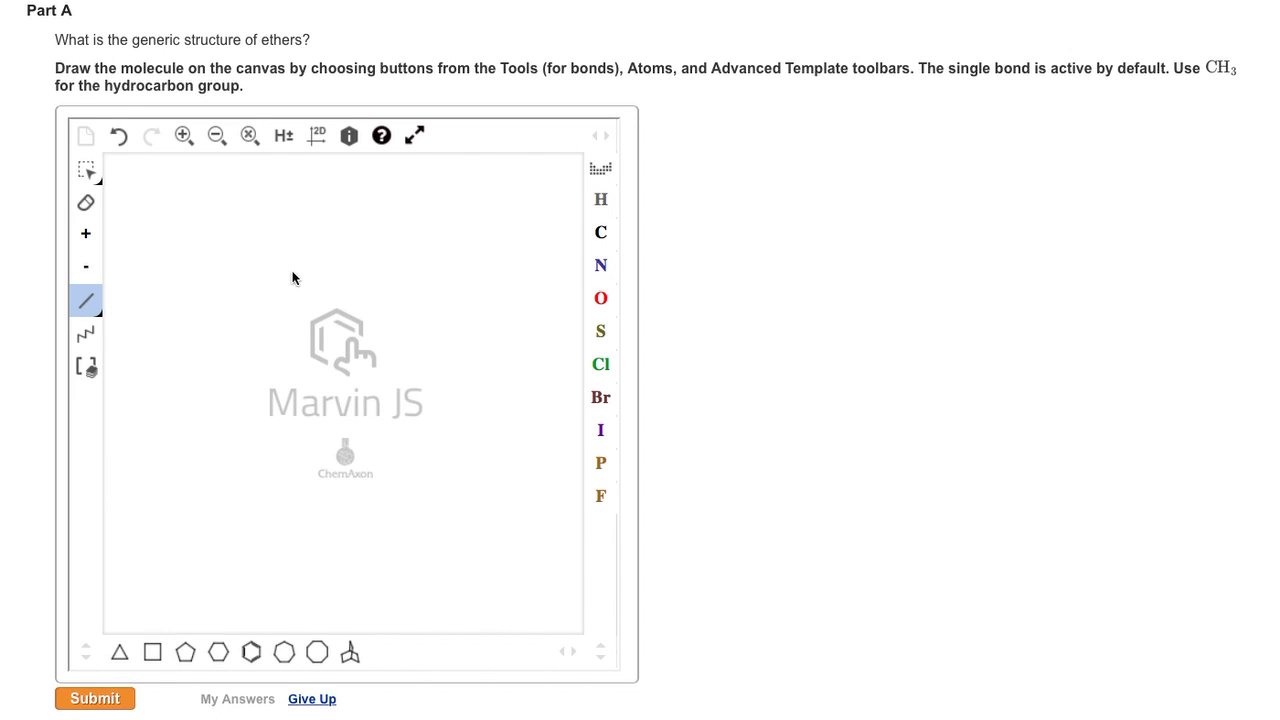
pyautogui.click(601, 298)
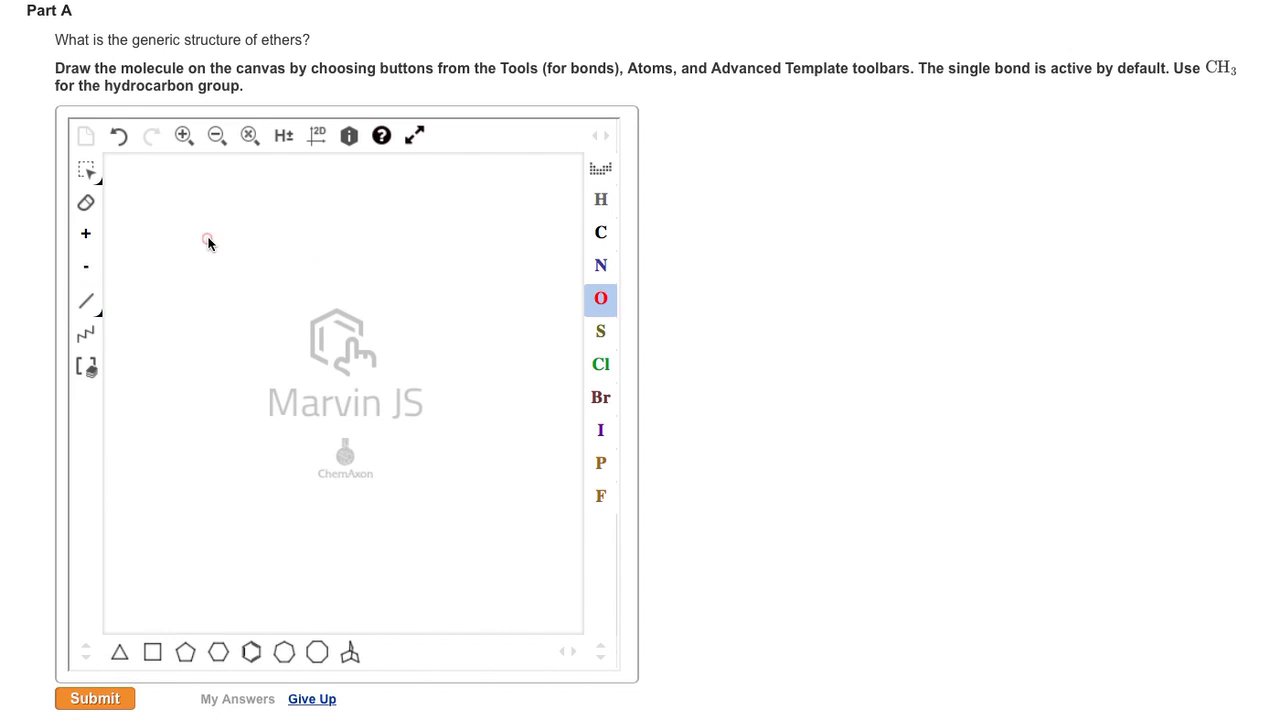
pyautogui.click(302, 282)
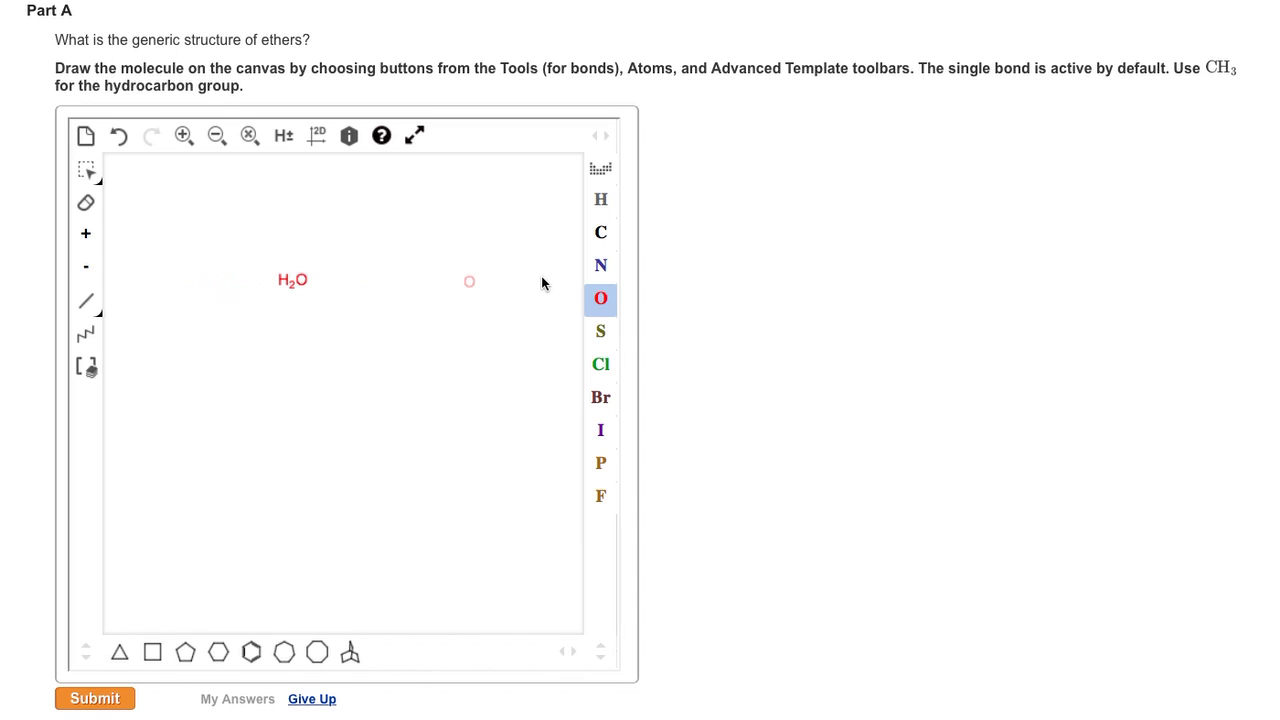
pyautogui.click(602, 238)
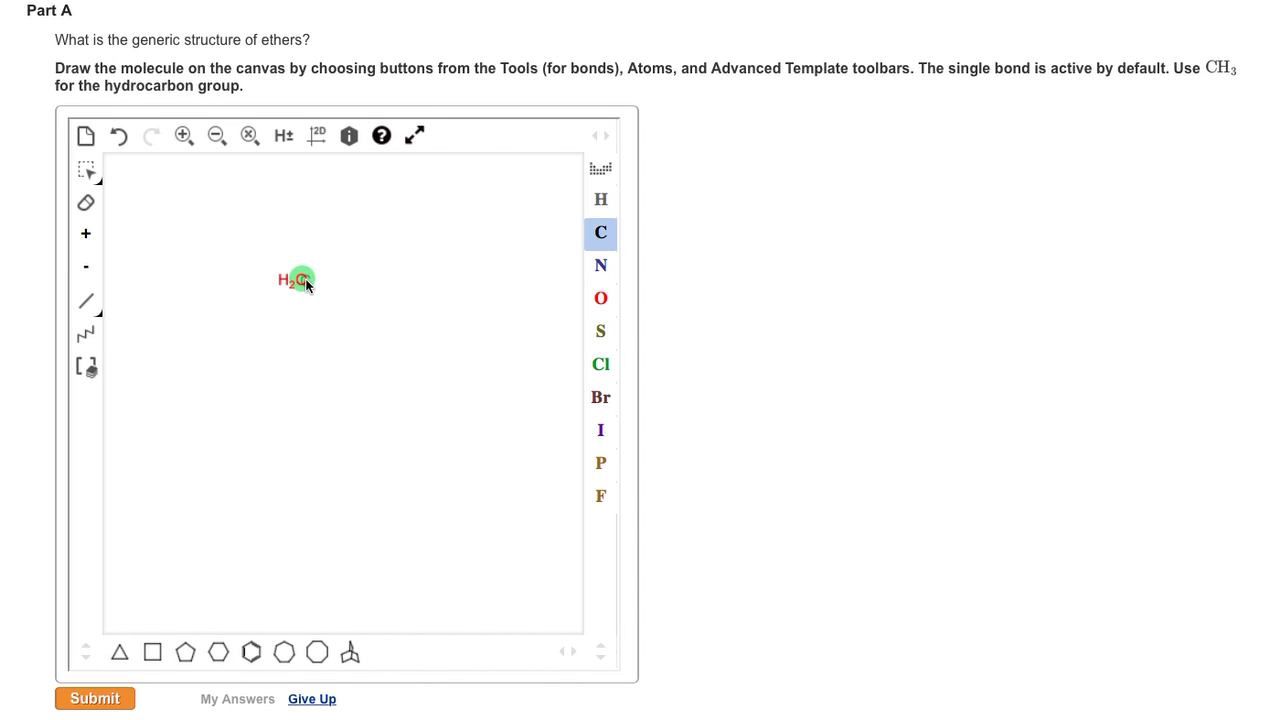
pyautogui.moveTo(300, 280); pyautogui.dragTo(246, 284)
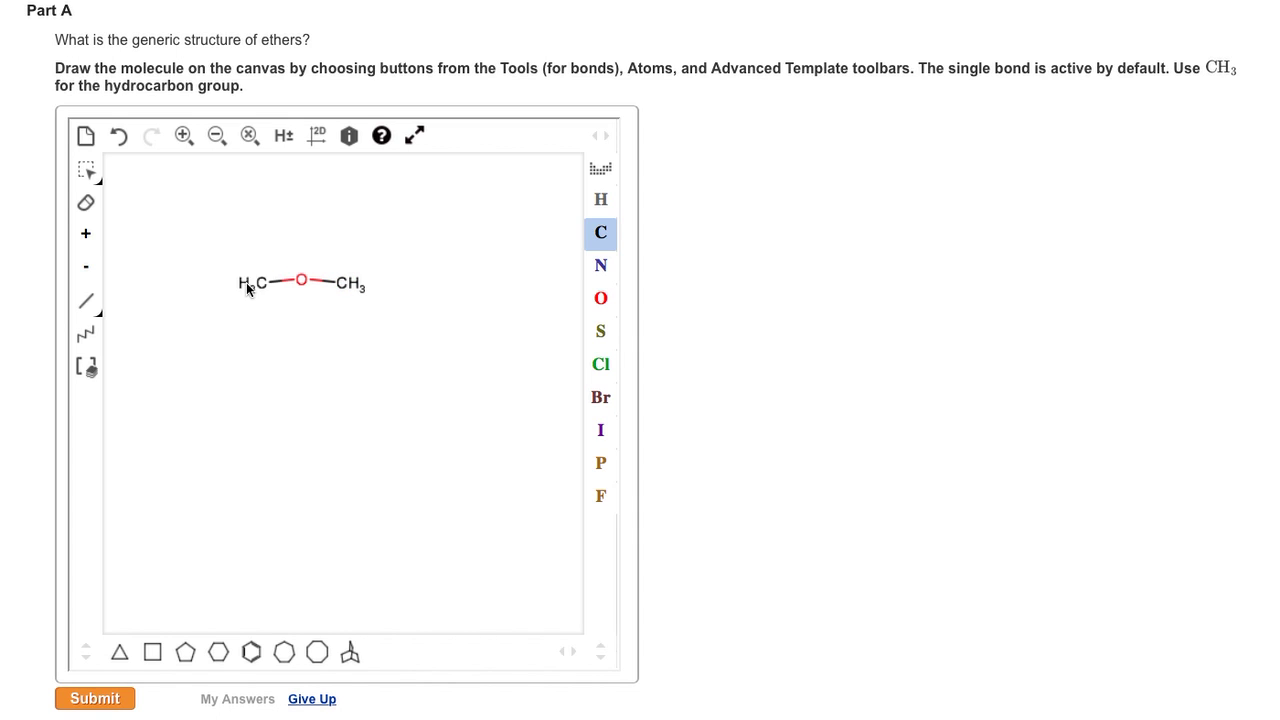
pyautogui.click(113, 700)
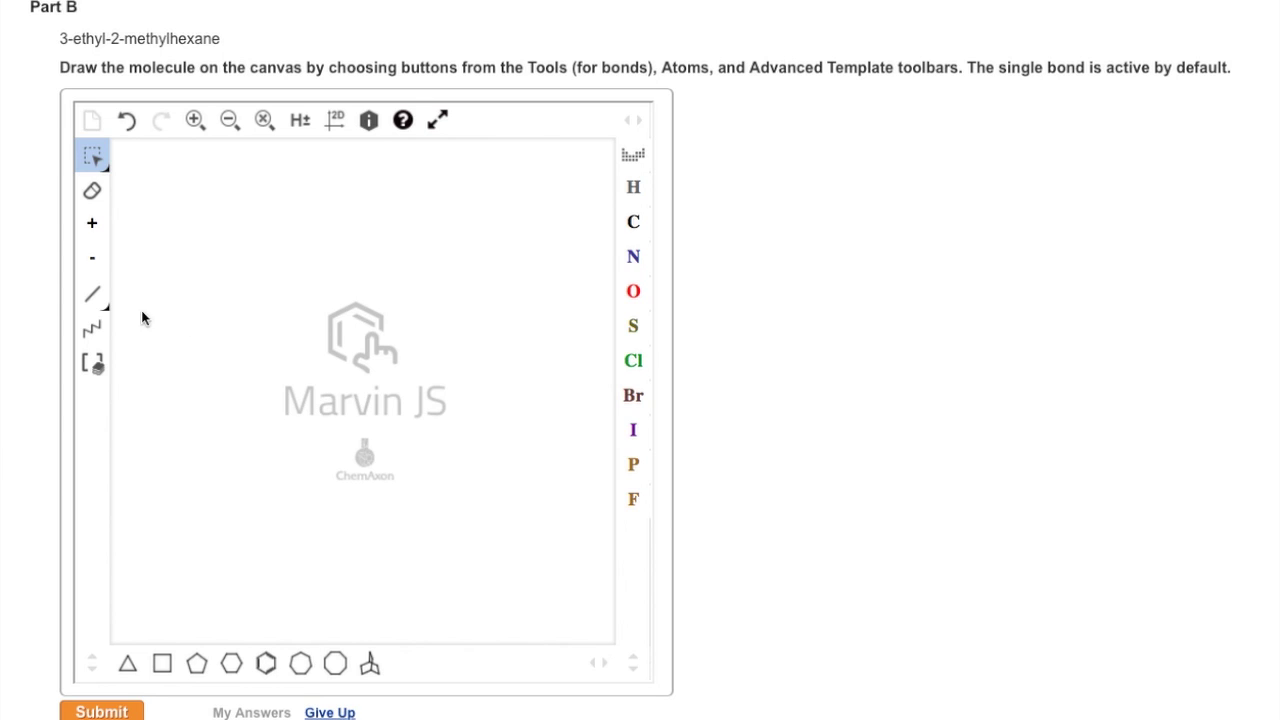
# Step: Draw a six-carbon zigzag chain as the hexane backbone
pyautogui.click(91, 330)
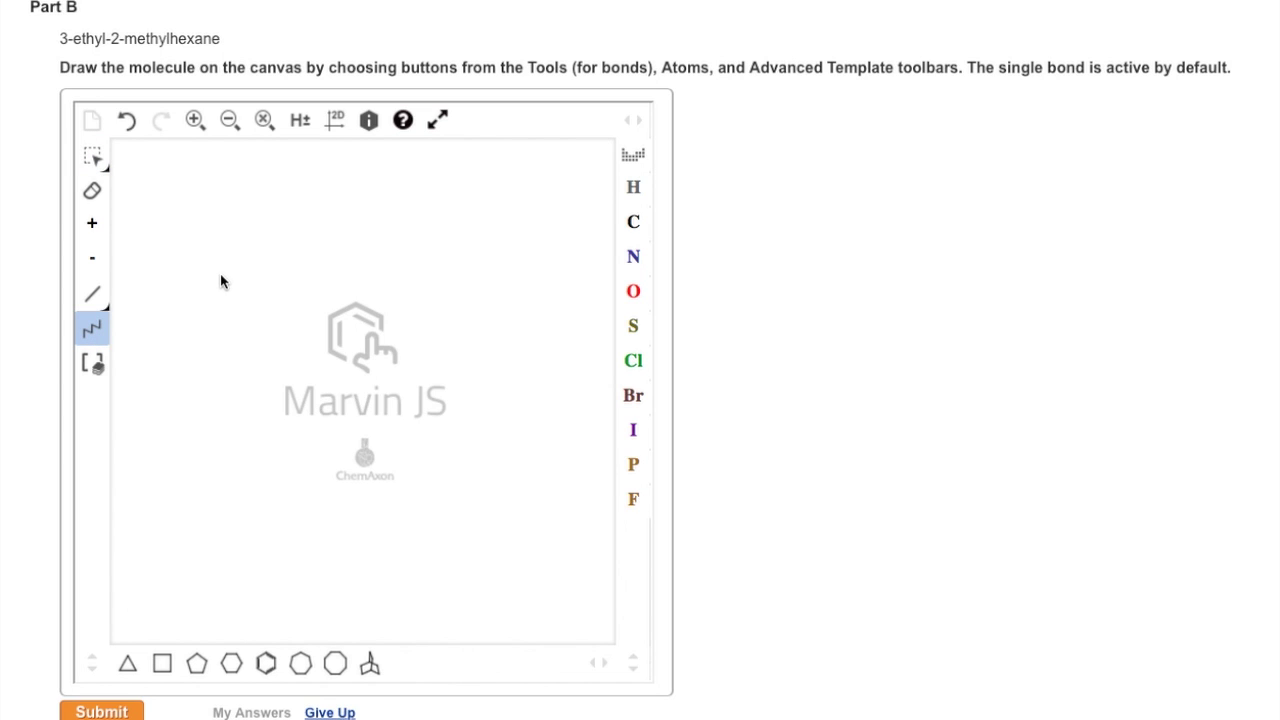
pyautogui.moveTo(200, 262); pyautogui.dragTo(380, 278)
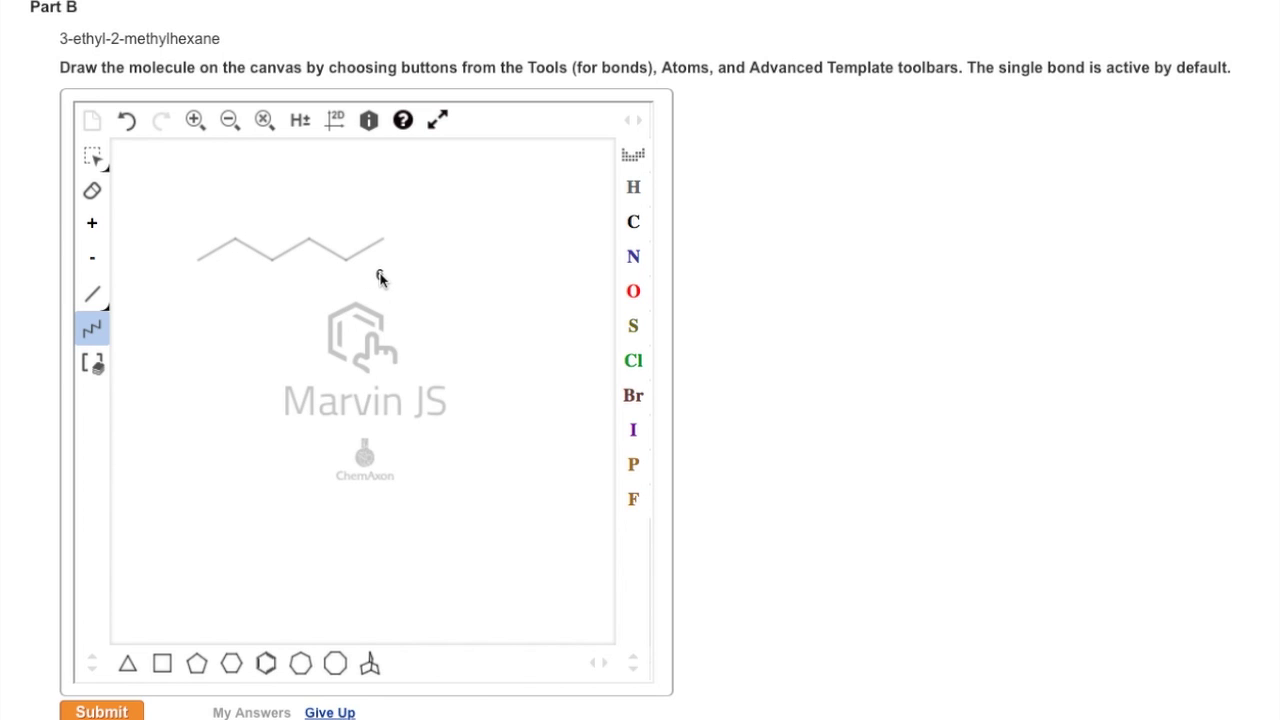
pyautogui.moveTo(380, 278); pyautogui.dragTo(381, 279)
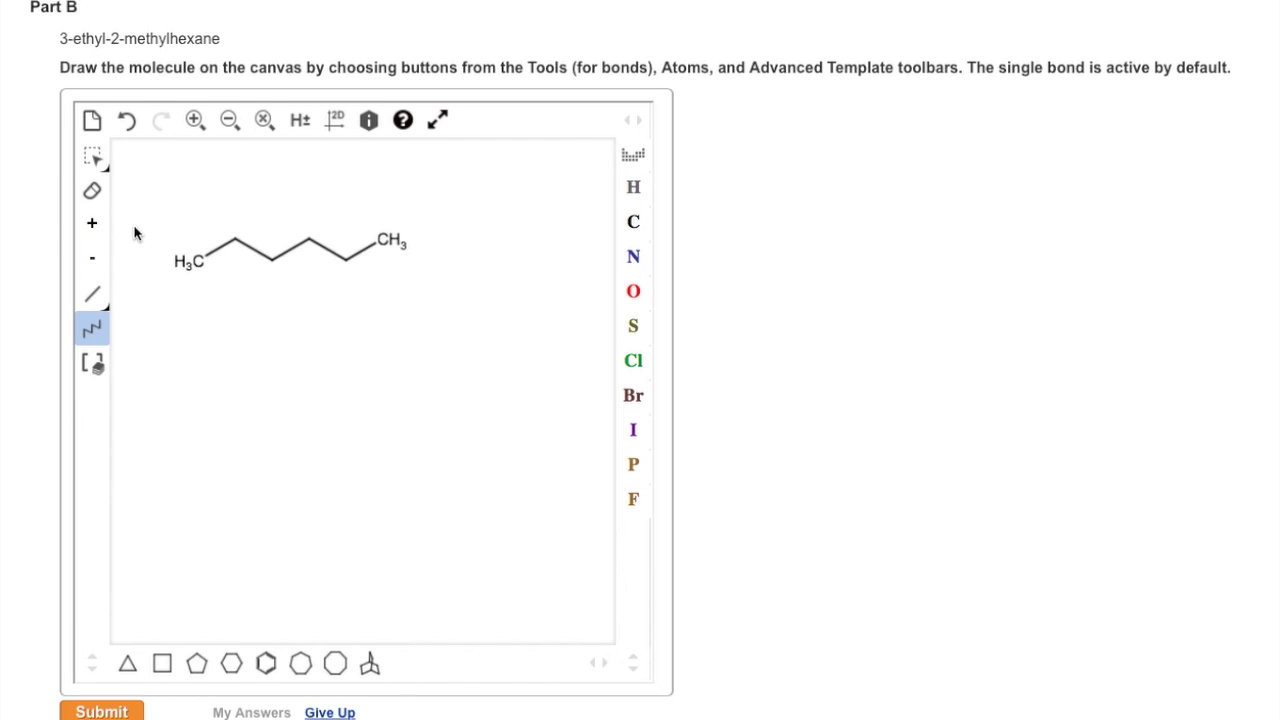
# Step: Attach a methyl branch to the second carbon and a two-carbon ethyl branch to the third carbon of the hexane chain
pyautogui.click(97, 293)
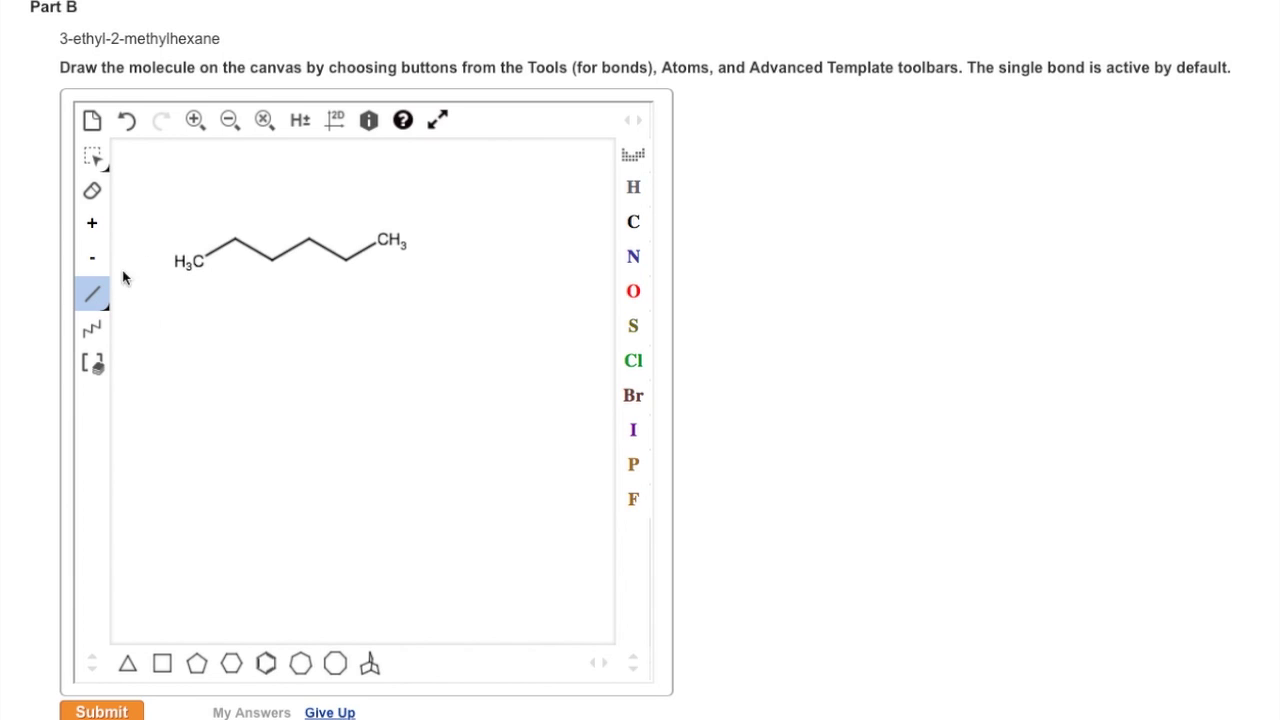
pyautogui.click(236, 236)
pyautogui.moveTo(236, 232); pyautogui.dragTo(234, 200)
pyautogui.click(95, 329)
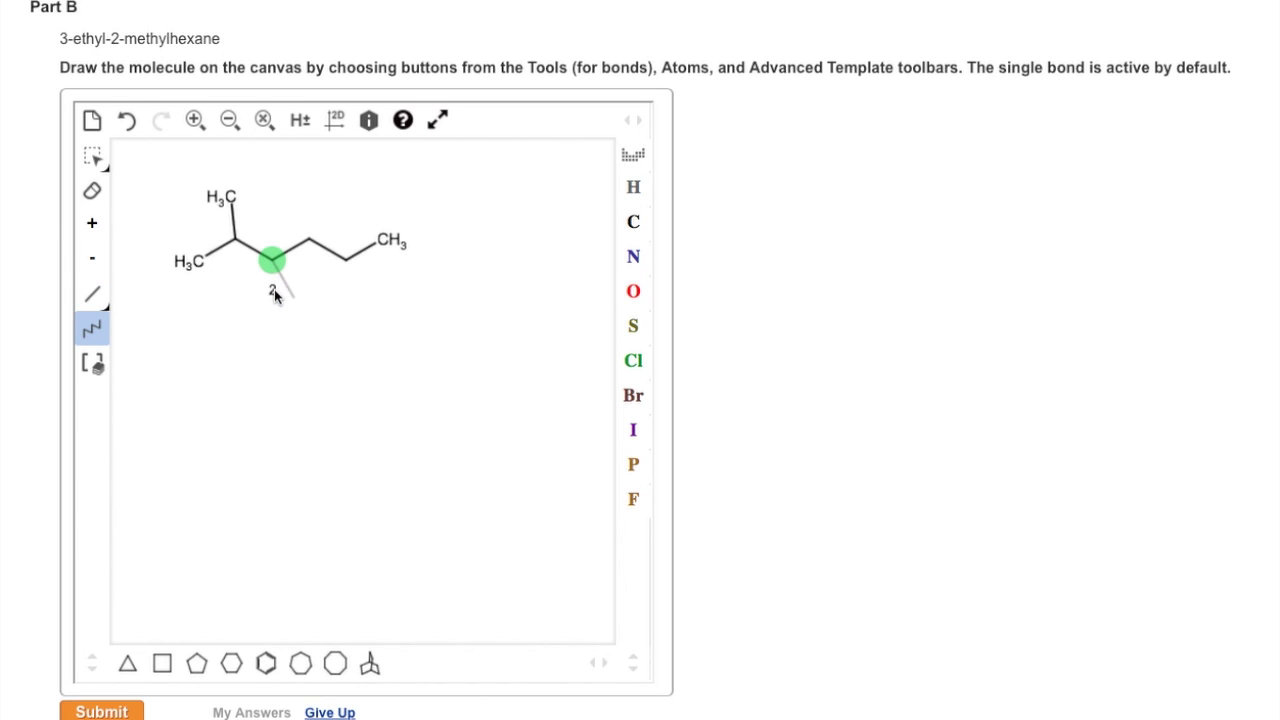
pyautogui.moveTo(272, 316); pyautogui.dragTo(266, 334)
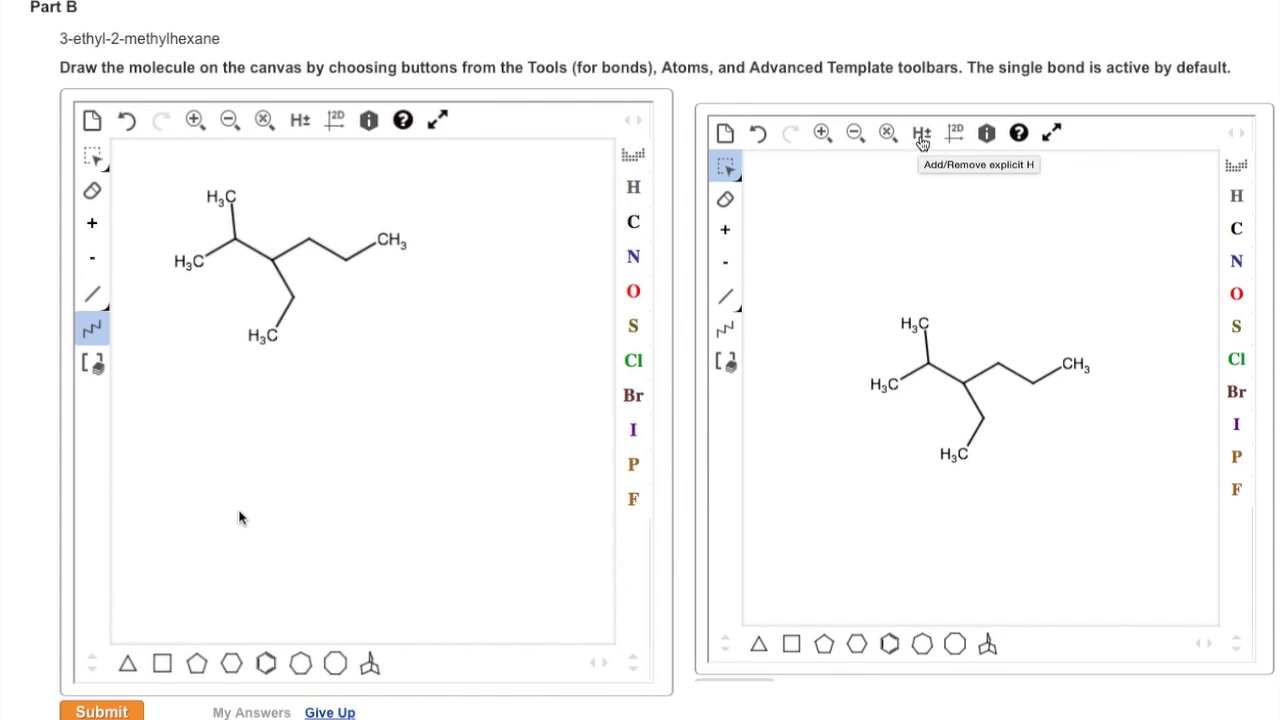
# Step: Toggle the explicit hydrogens on and off for the copy of the molecule in the second editor
pyautogui.click(921, 137)
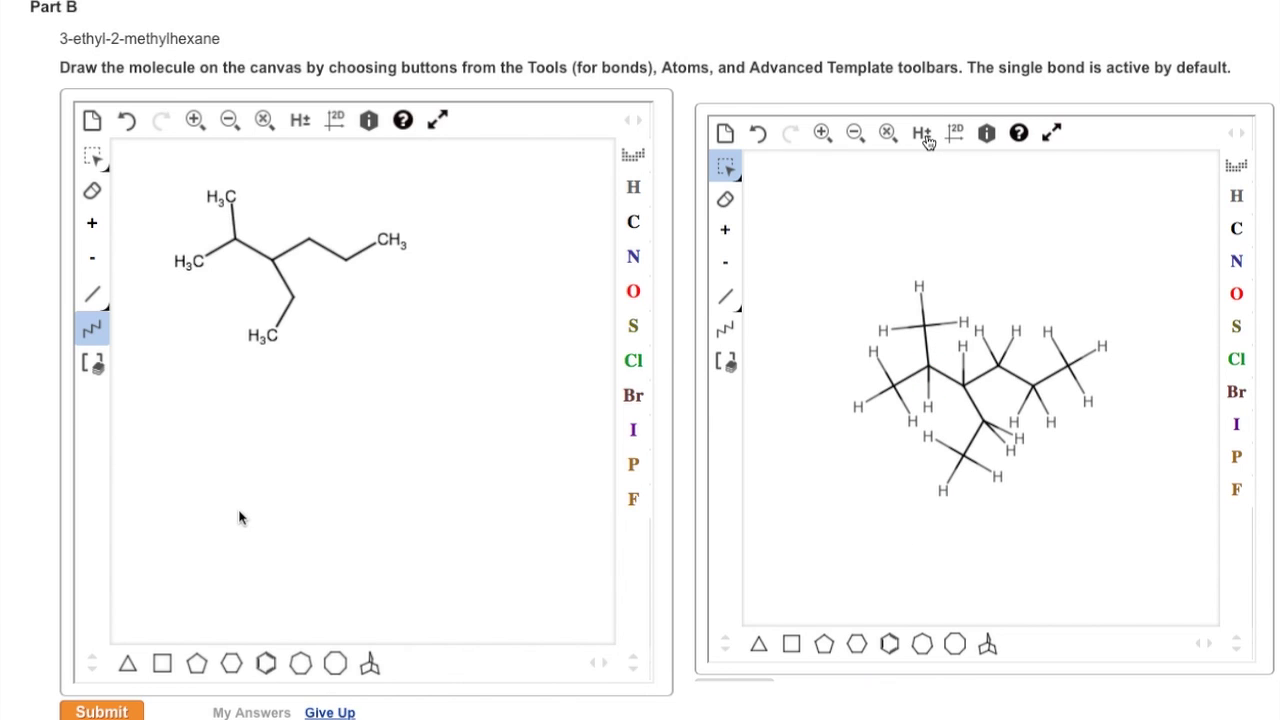
pyautogui.click(922, 137)
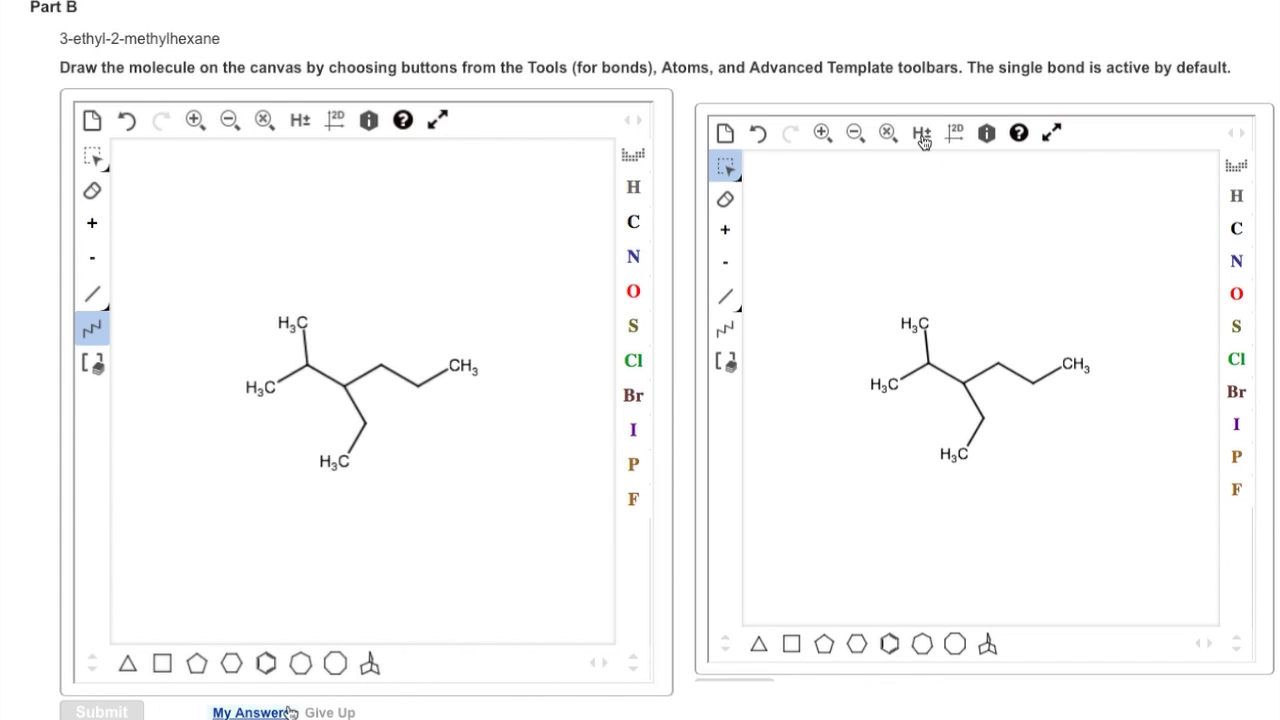
pyautogui.click(922, 137)
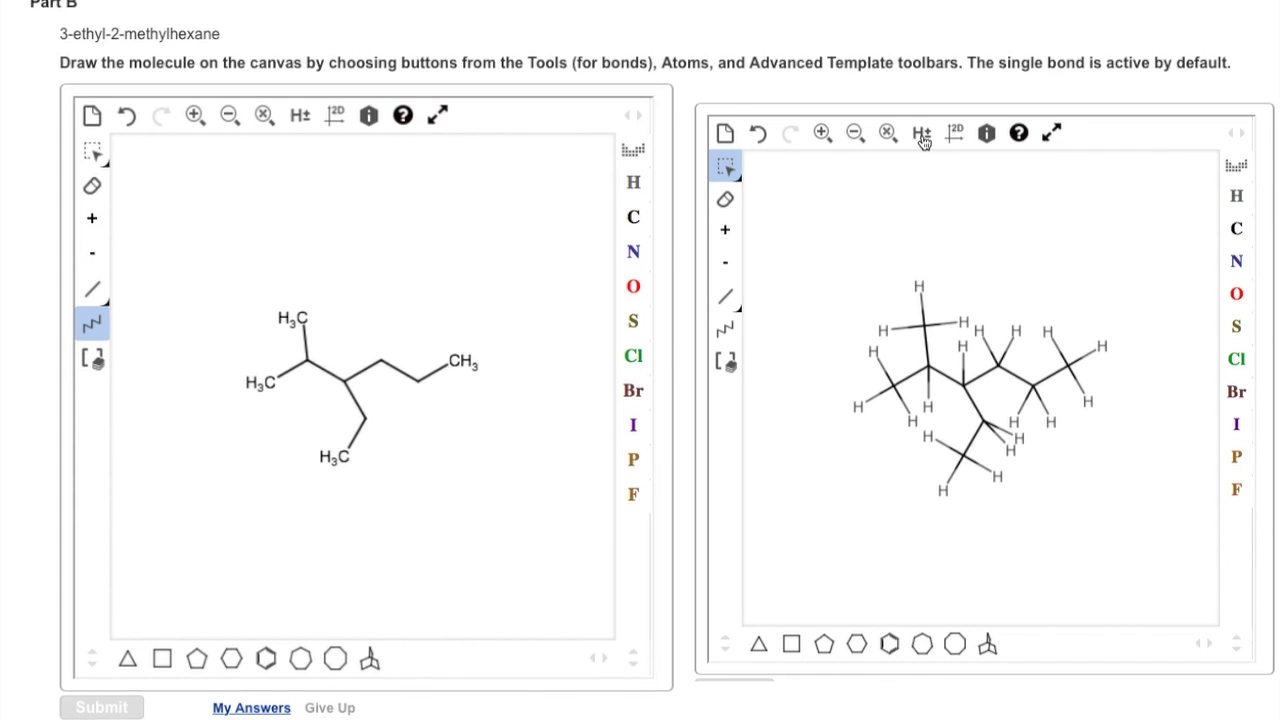
pyautogui.click(922, 140)
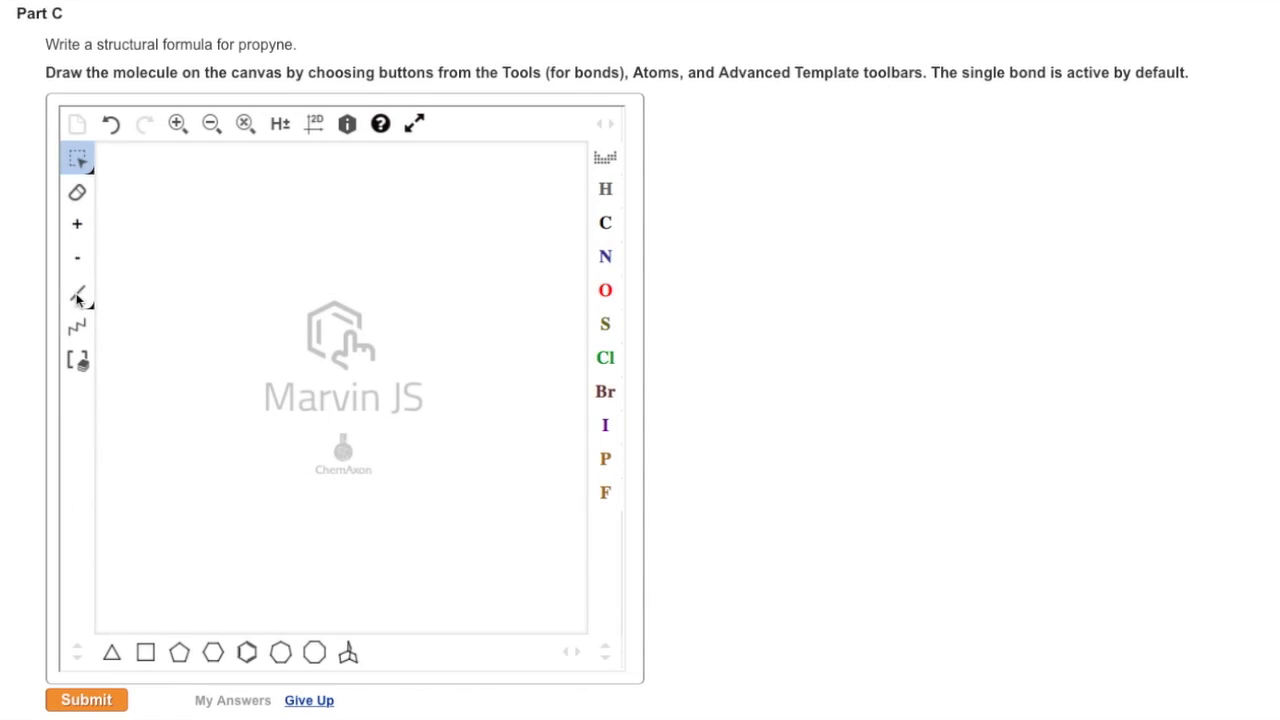
# Step: Draw propyne as a straight three-carbon chain with a single bond followed by a triple bond, and submit it
pyautogui.moveTo(236, 291); pyautogui.dragTo(282, 286)
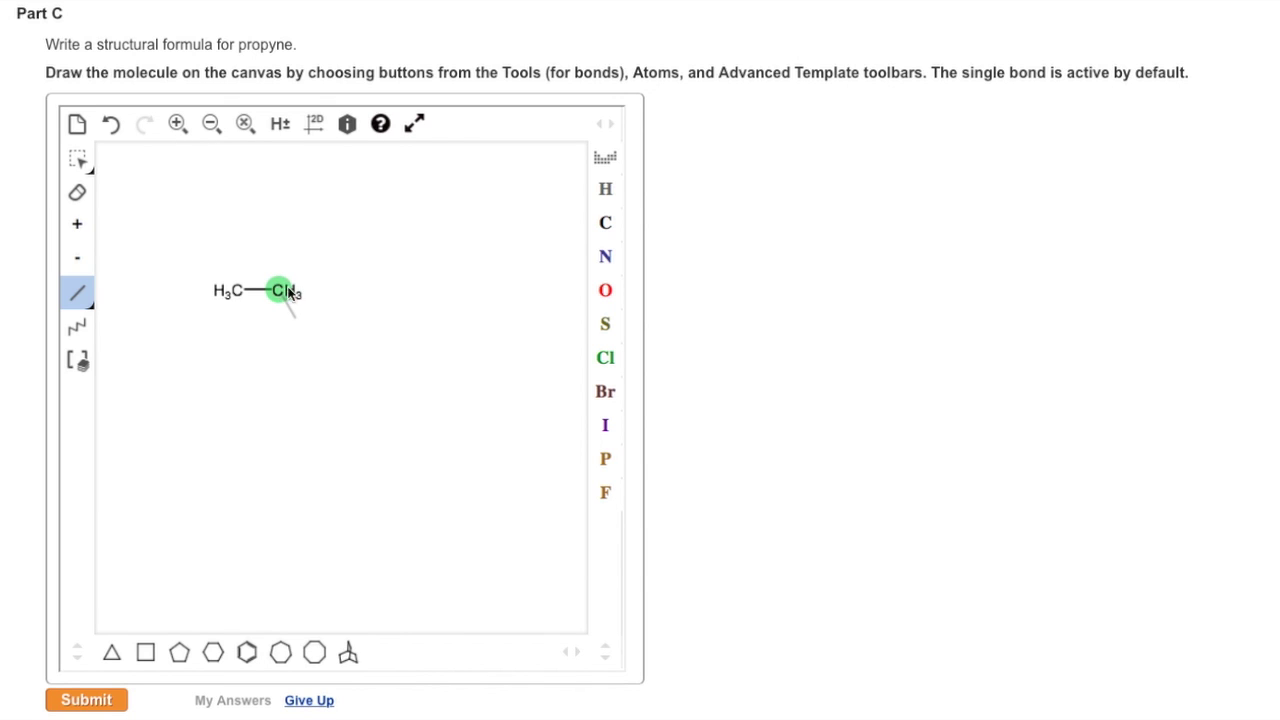
pyautogui.moveTo(290, 291); pyautogui.dragTo(331, 292)
pyautogui.click(86, 306)
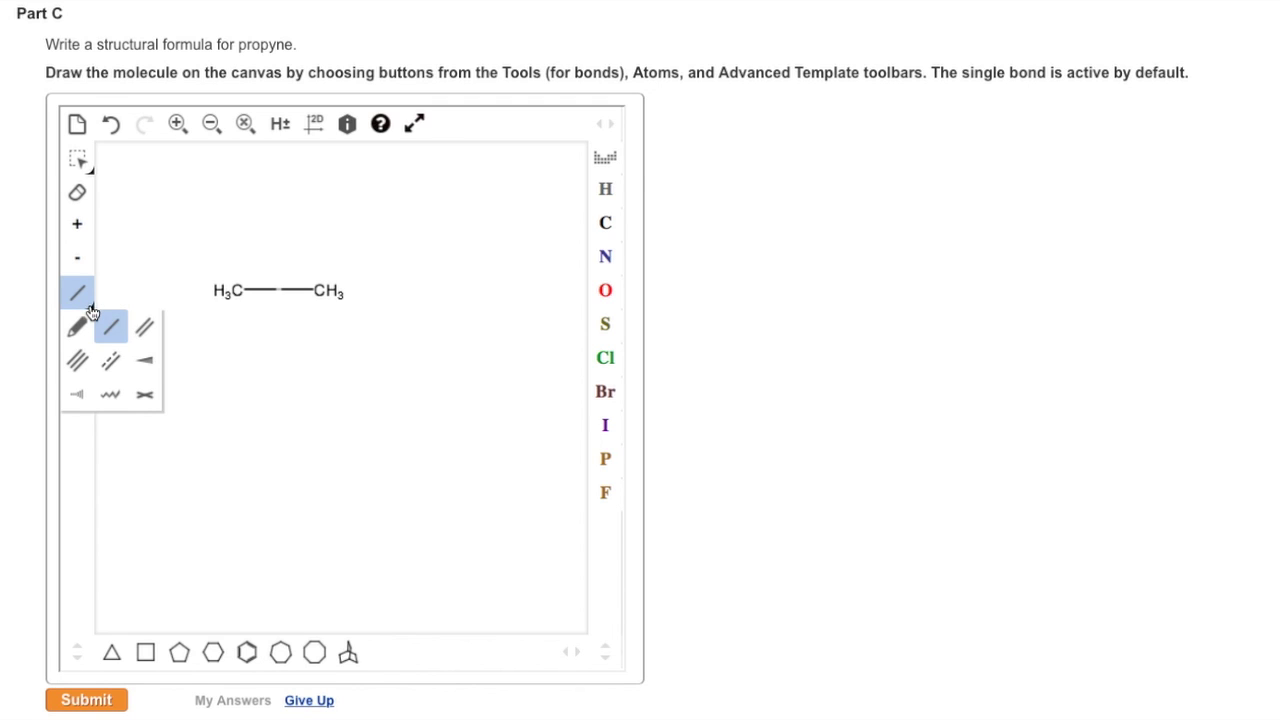
pyautogui.click(84, 363)
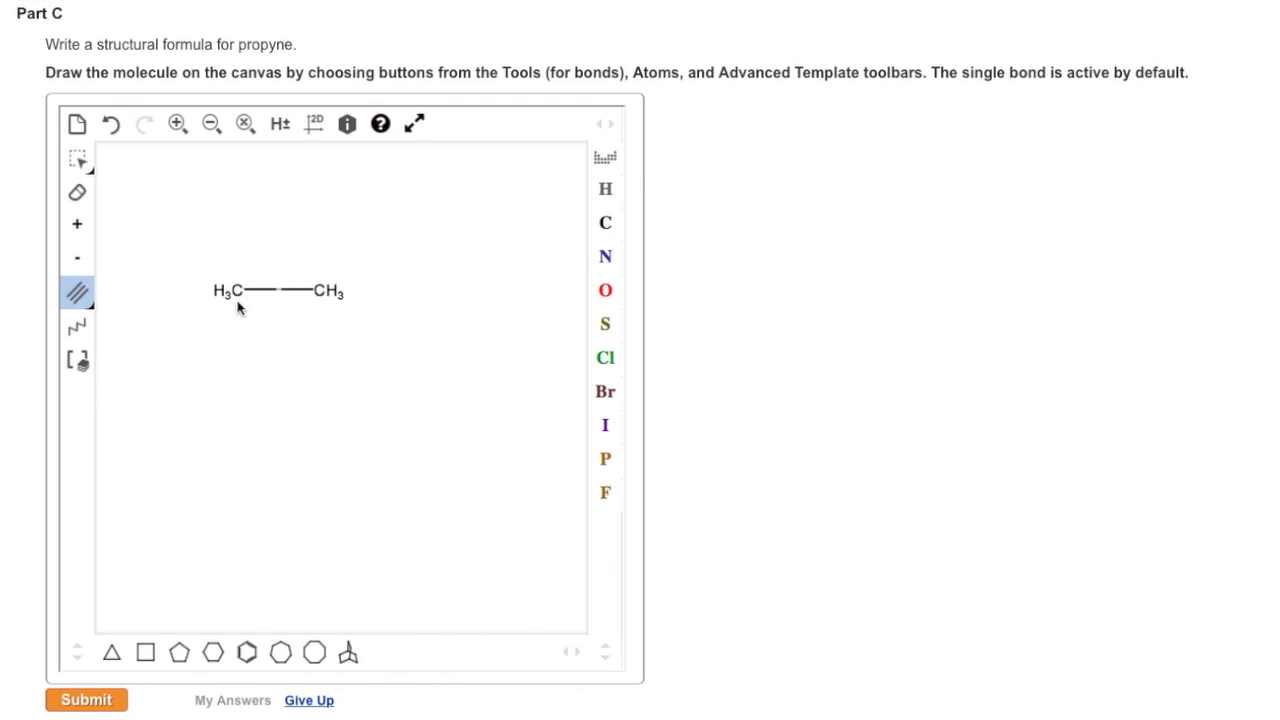
pyautogui.click(295, 291)
pyautogui.press('c')
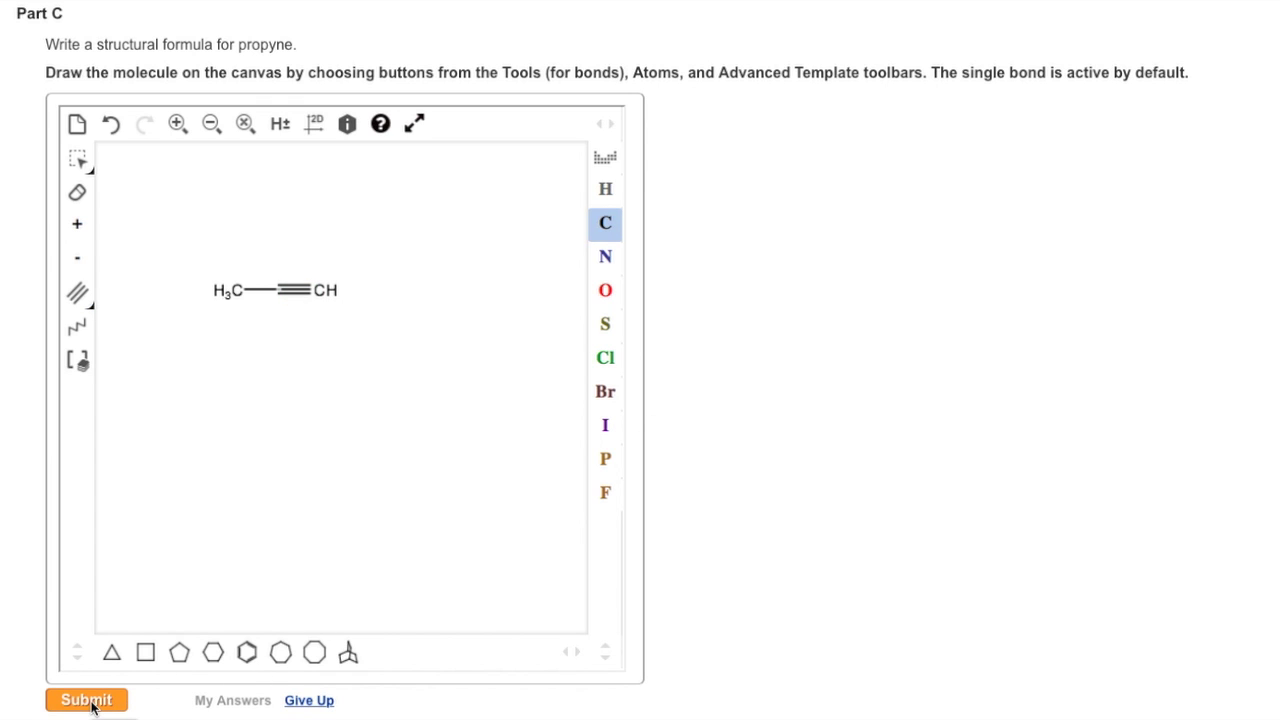
pyautogui.click(92, 703)
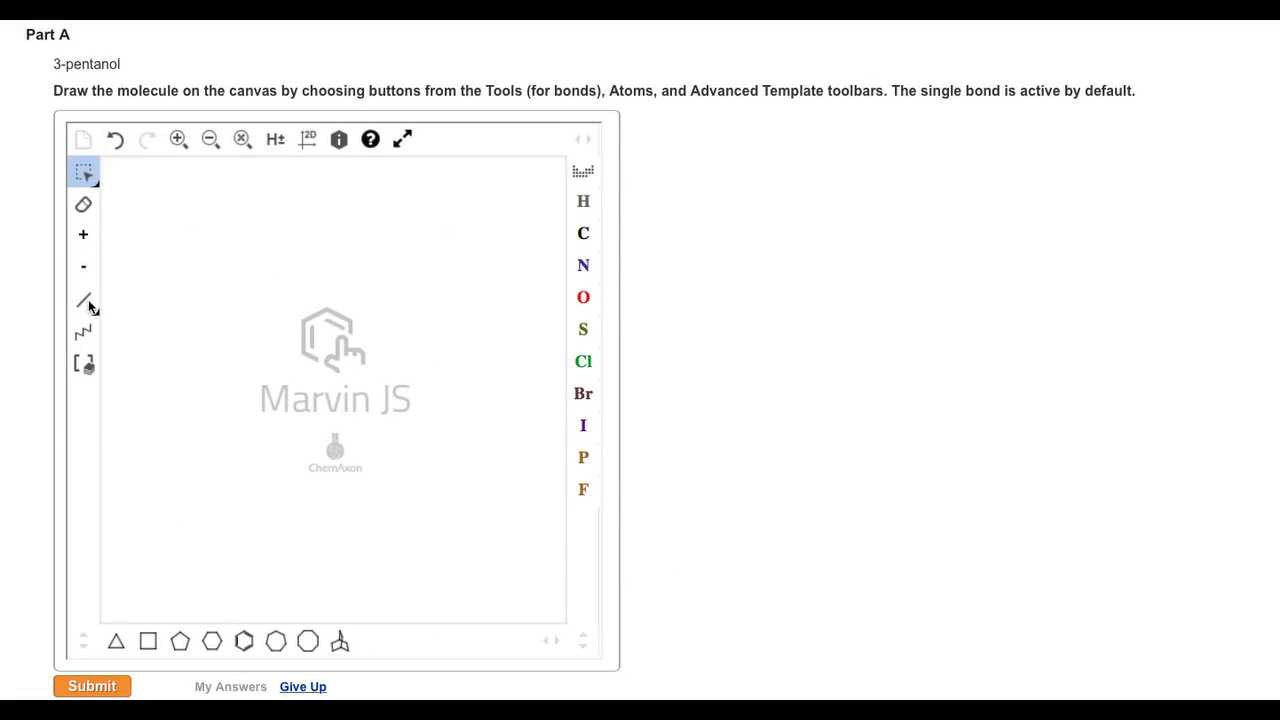
# Step: Draw 3-pentanol as a five-carbon zigzag chain with an oxygen atom bonded to the third carbon, and submit it
pyautogui.click(85, 306)
pyautogui.click(85, 330)
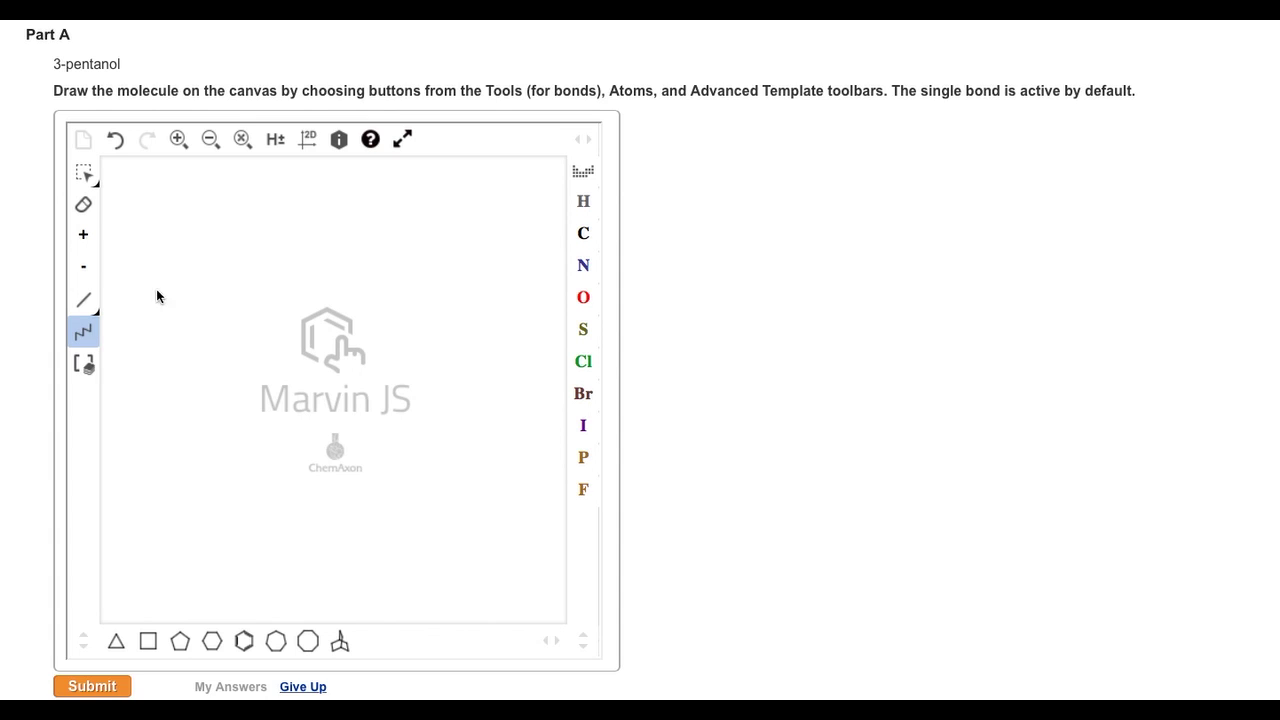
pyautogui.moveTo(201, 275)
pyautogui.mouseDown()
pyautogui.moveTo(246, 263)
pyautogui.moveTo(328, 289)
pyautogui.mouseUp()
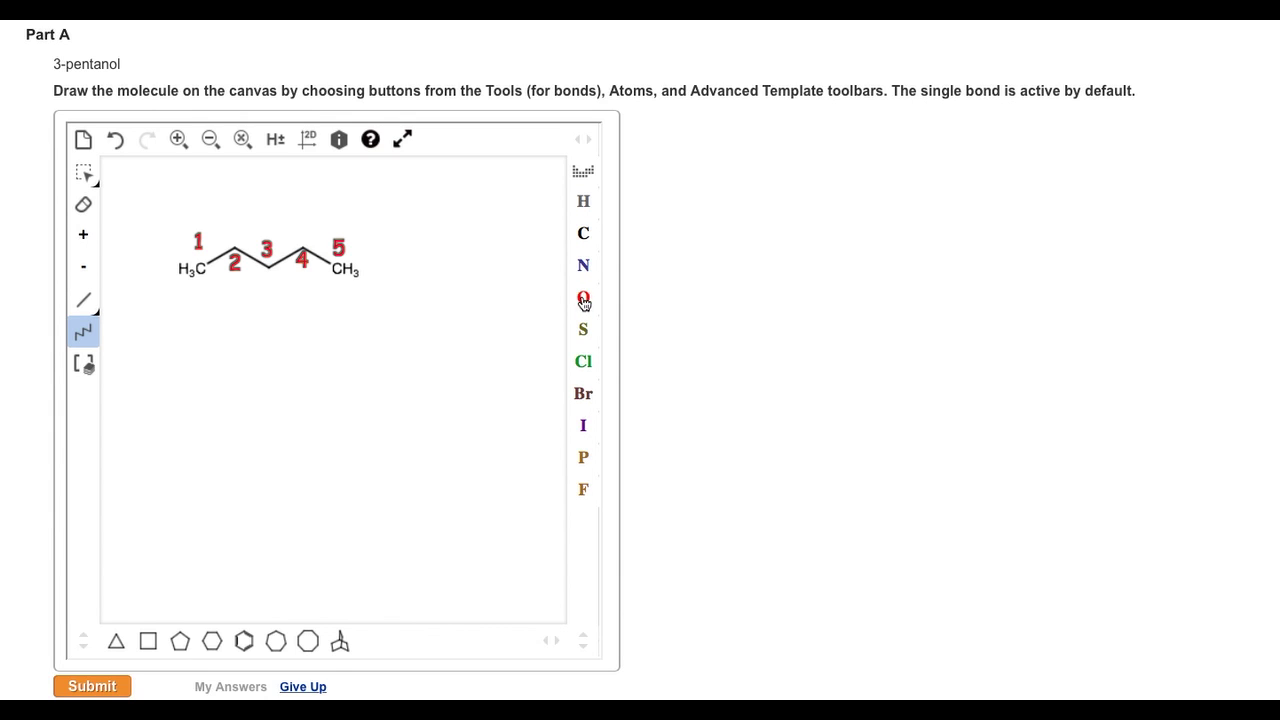
pyautogui.click(584, 300)
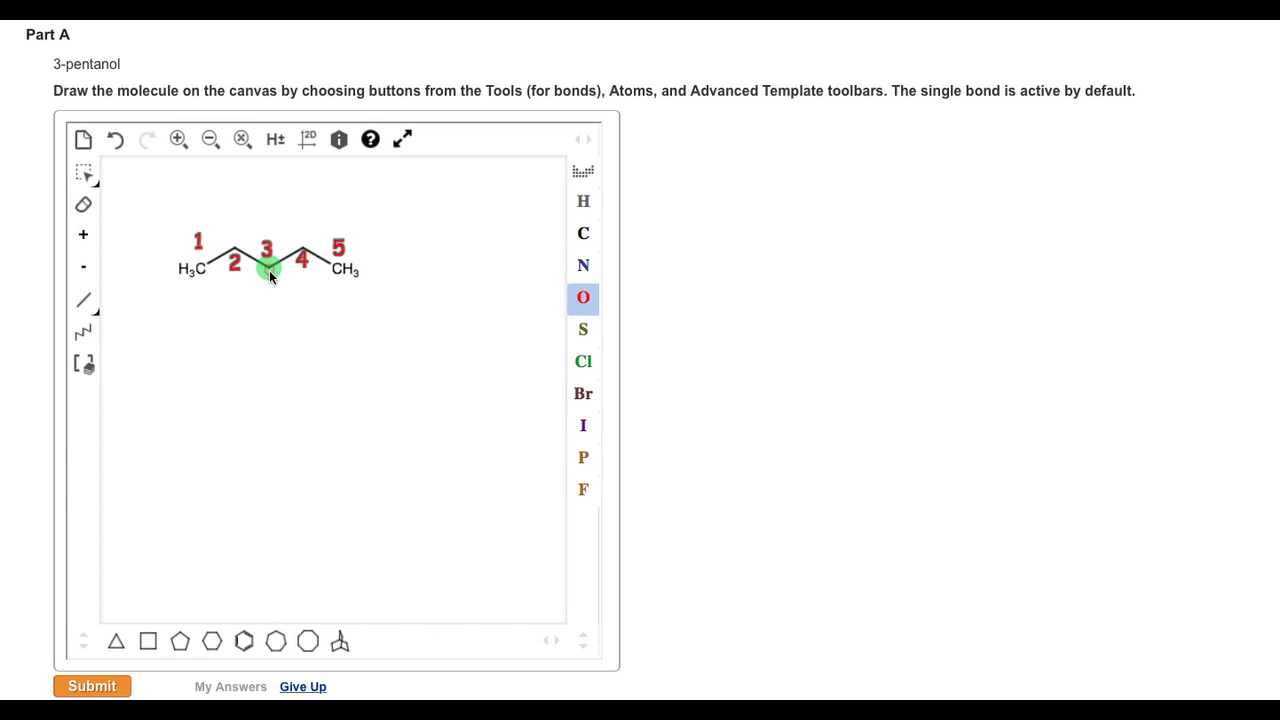
pyautogui.moveTo(270, 295); pyautogui.dragTo(270, 296)
pyautogui.click(110, 689)
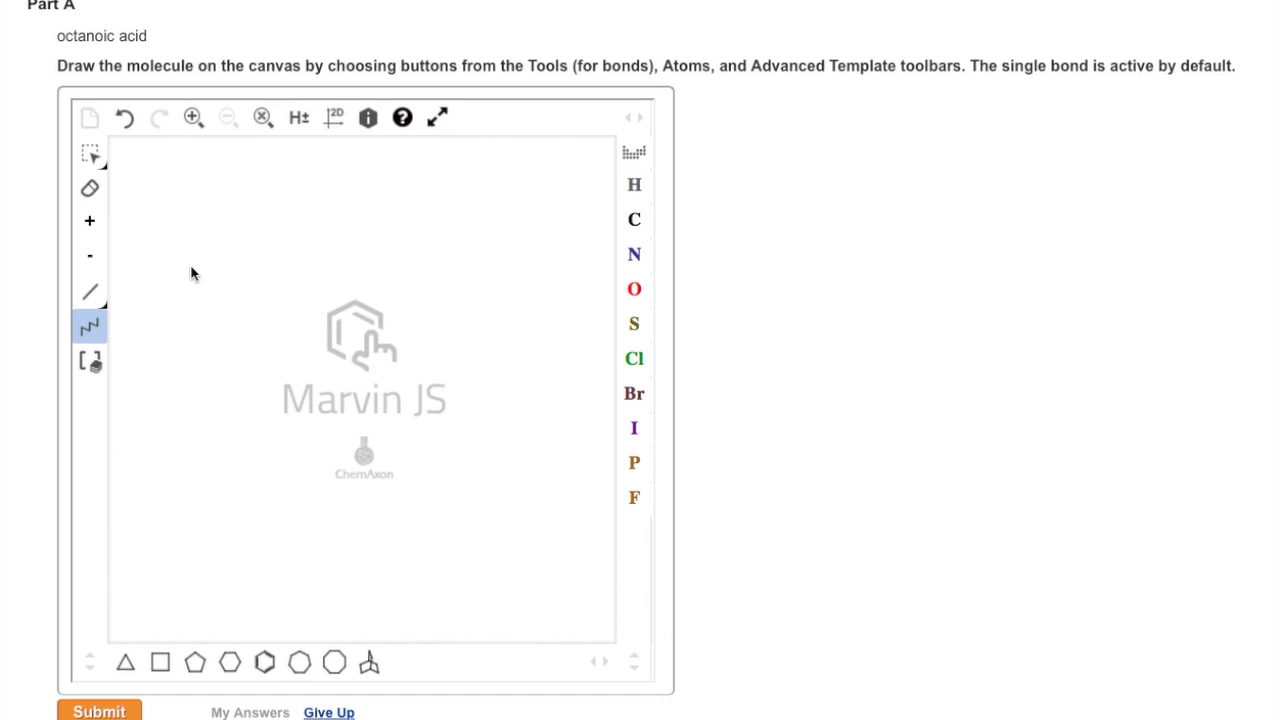
# Step: Draw a nine-carbon zigzag chain for the octanoic acid structure
pyautogui.moveTo(191, 266); pyautogui.dragTo(474, 308)
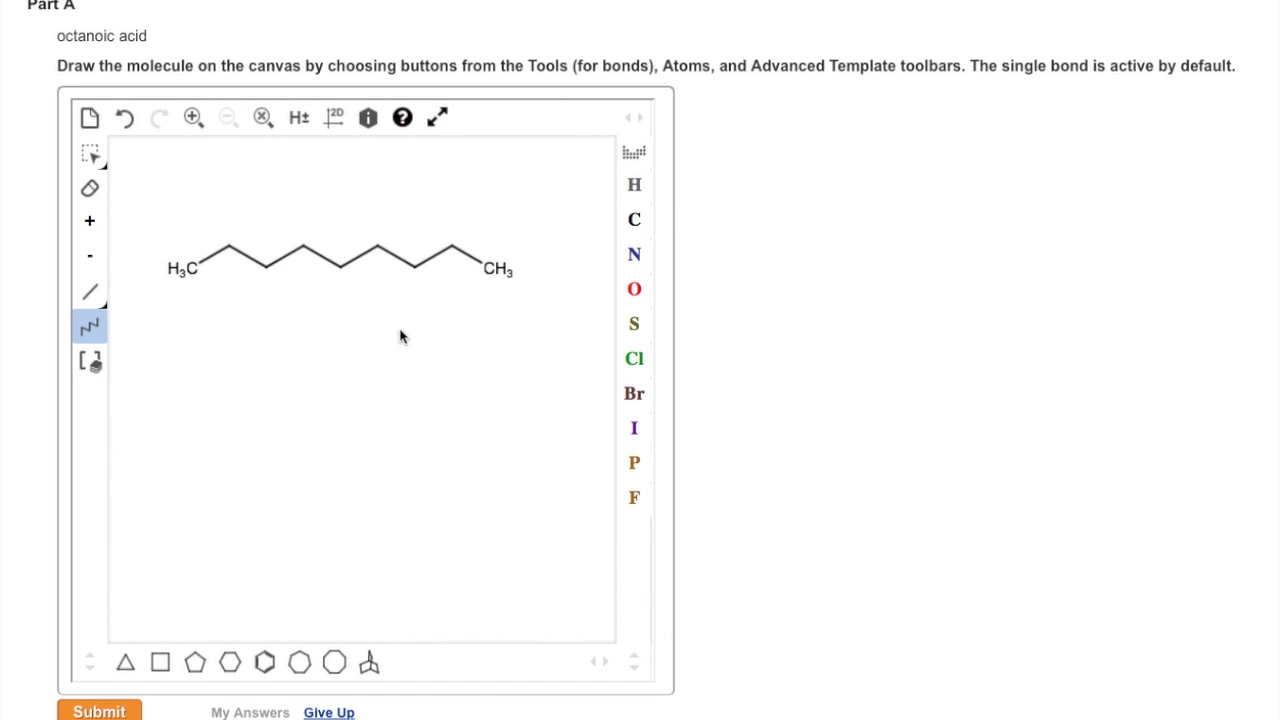
# Step: Attach a single-bonded and a double-bonded oxygen to the ninth carbon of the zigzag chain, and submit the structure
pyautogui.click(634, 290)
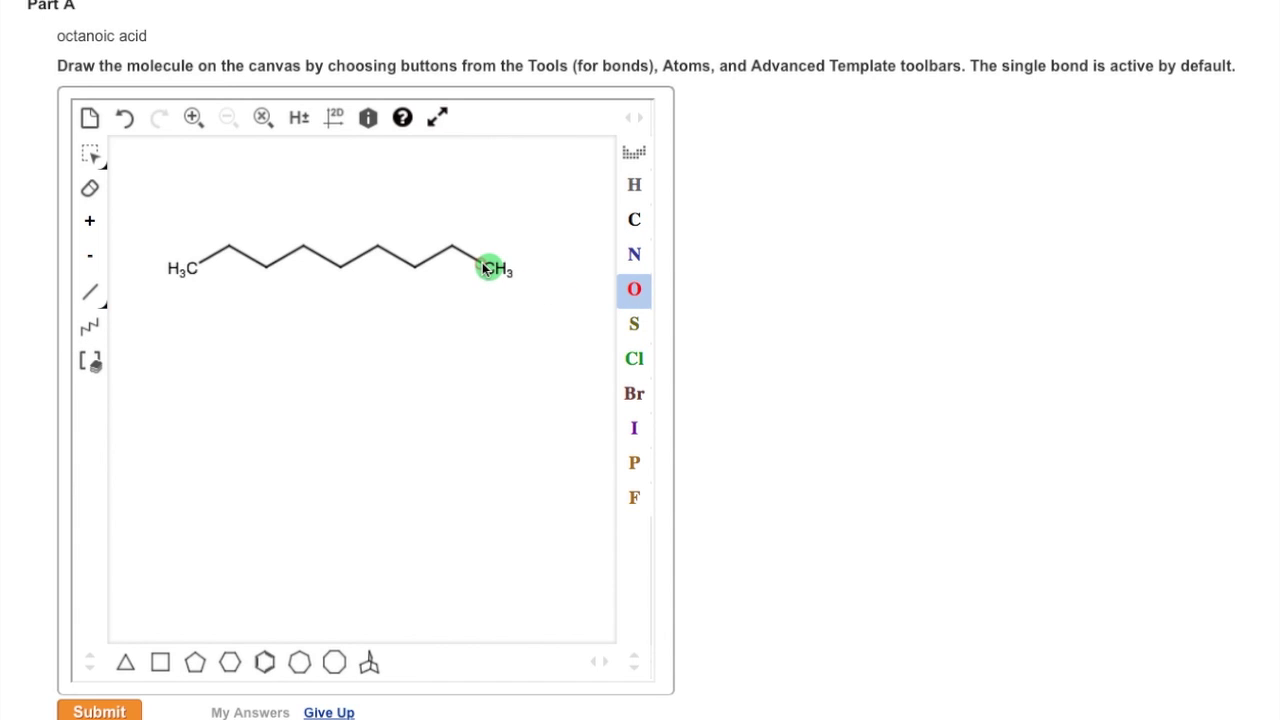
pyautogui.moveTo(488, 302); pyautogui.dragTo(494, 311)
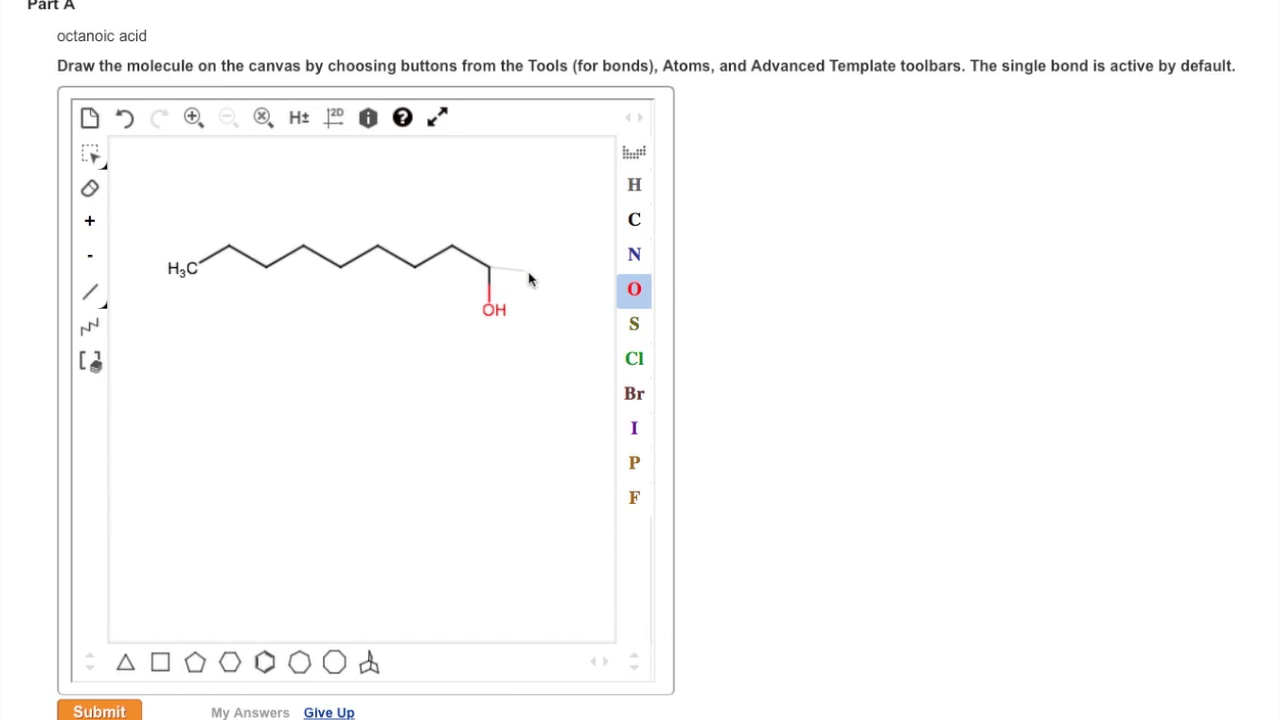
pyautogui.moveTo(529, 278); pyautogui.dragTo(530, 252)
pyautogui.click(92, 293)
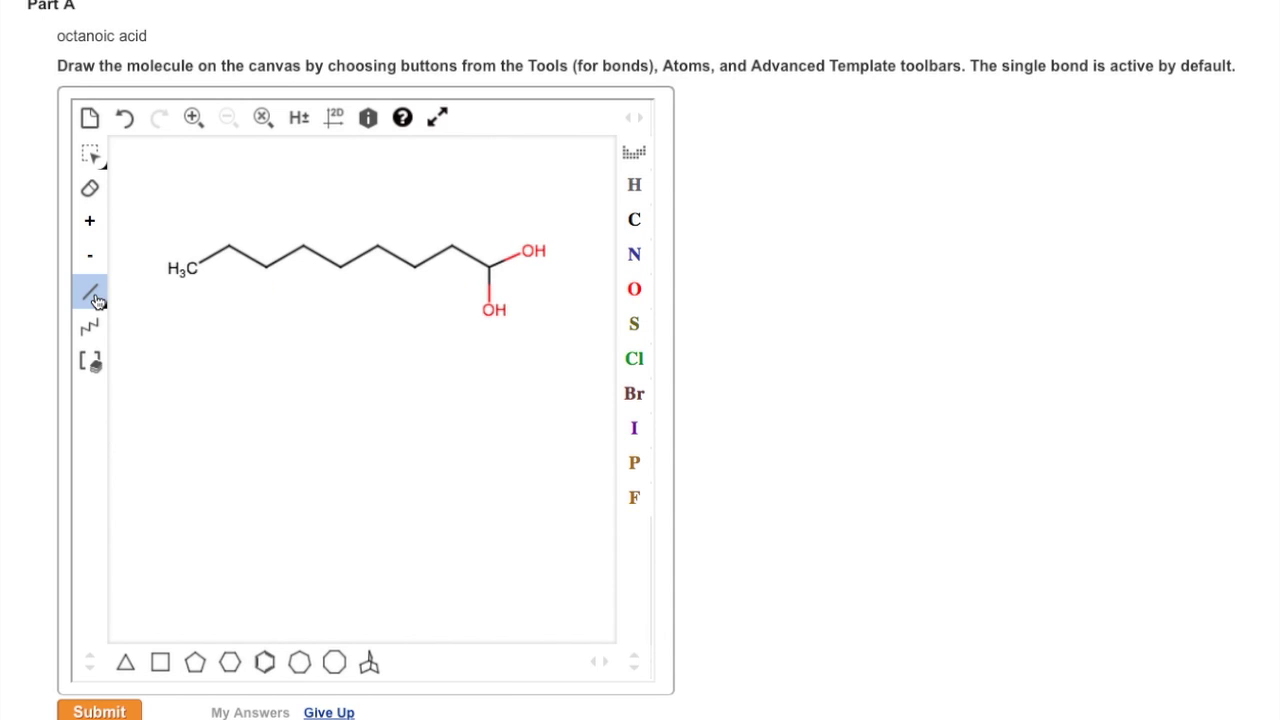
pyautogui.click(517, 258)
pyautogui.click(100, 711)
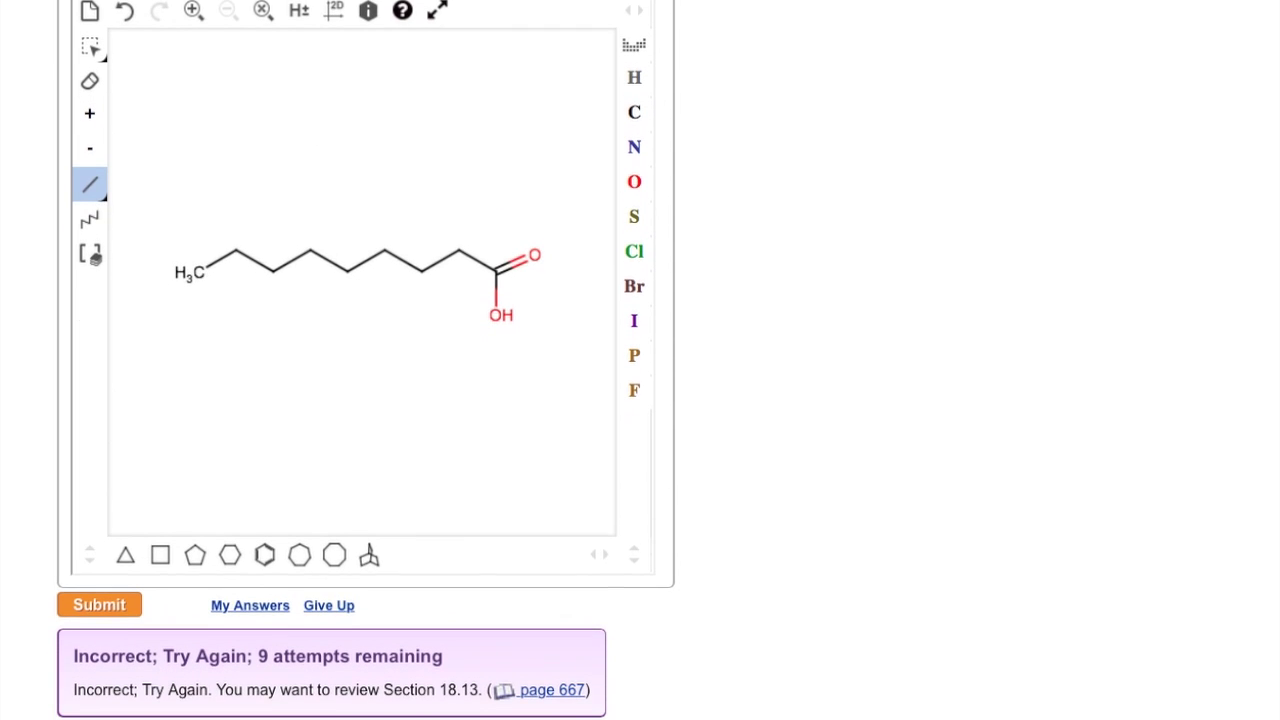
# Step: Erase the hydroxyl group, the ninth carbon and the double-bonded oxygen, leaving an eight-carbon chain
pyautogui.scroll(1, 640, 360)
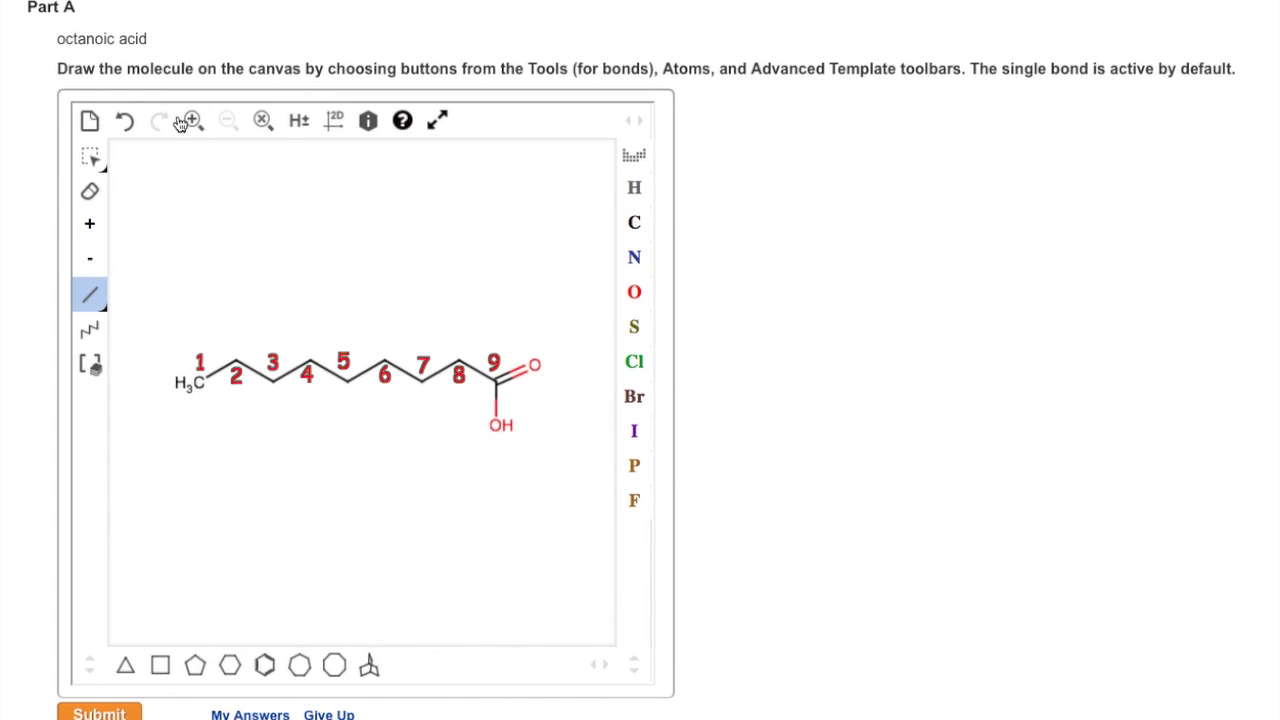
pyautogui.click(95, 193)
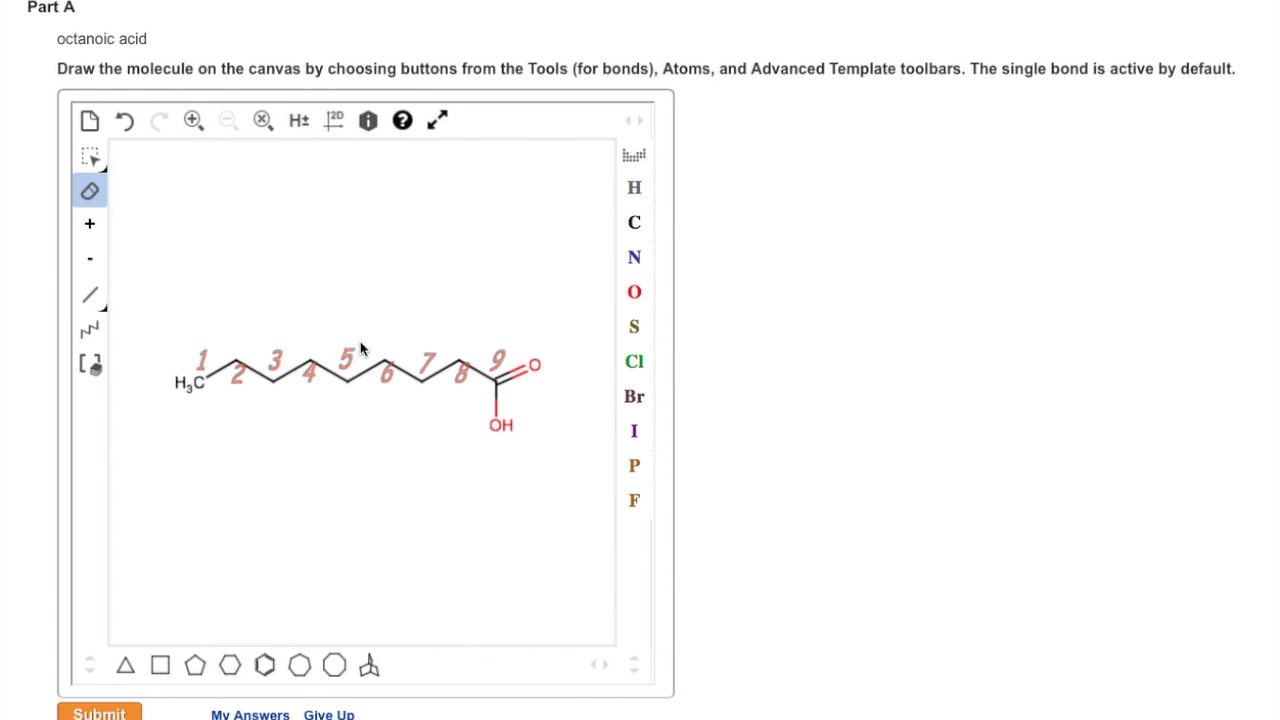
pyautogui.click(495, 424)
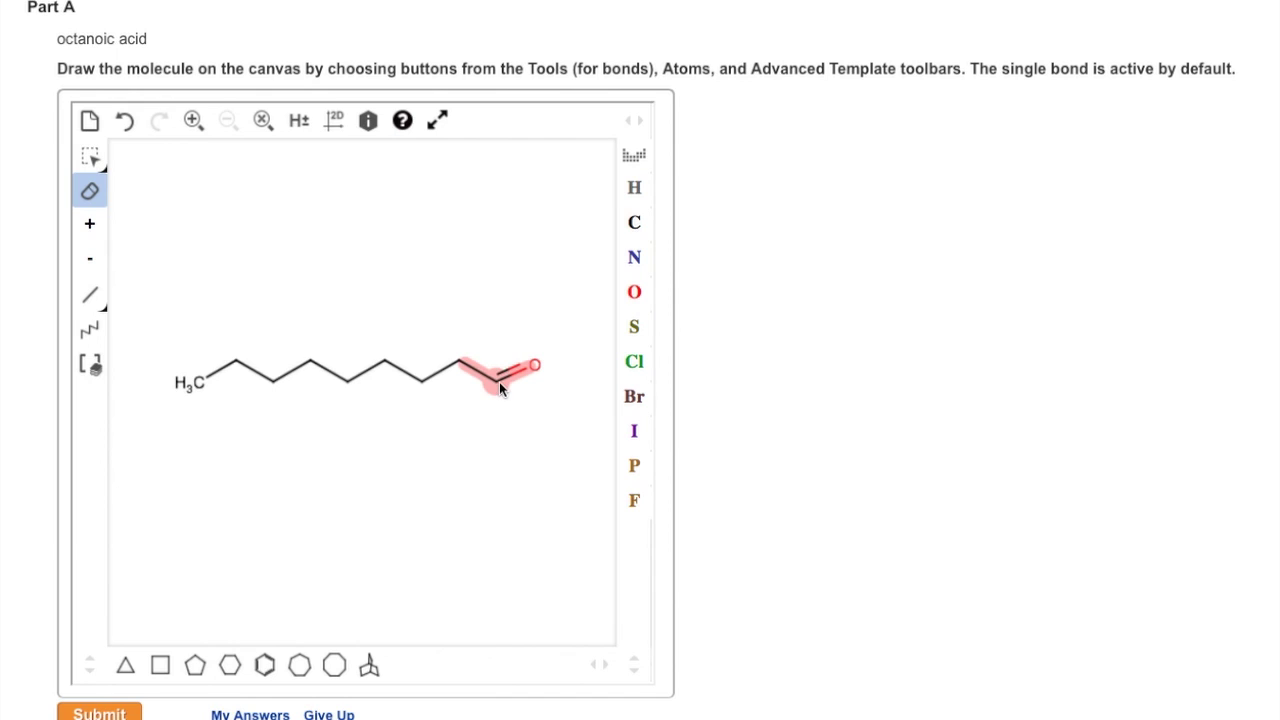
pyautogui.click(503, 386)
pyautogui.click(523, 369)
# Step: Attach a double-bonded oxygen and a single-bonded oxygen to the eighth carbon to form the carboxylic acid, and submit the octanoic acid structure
pyautogui.click(634, 291)
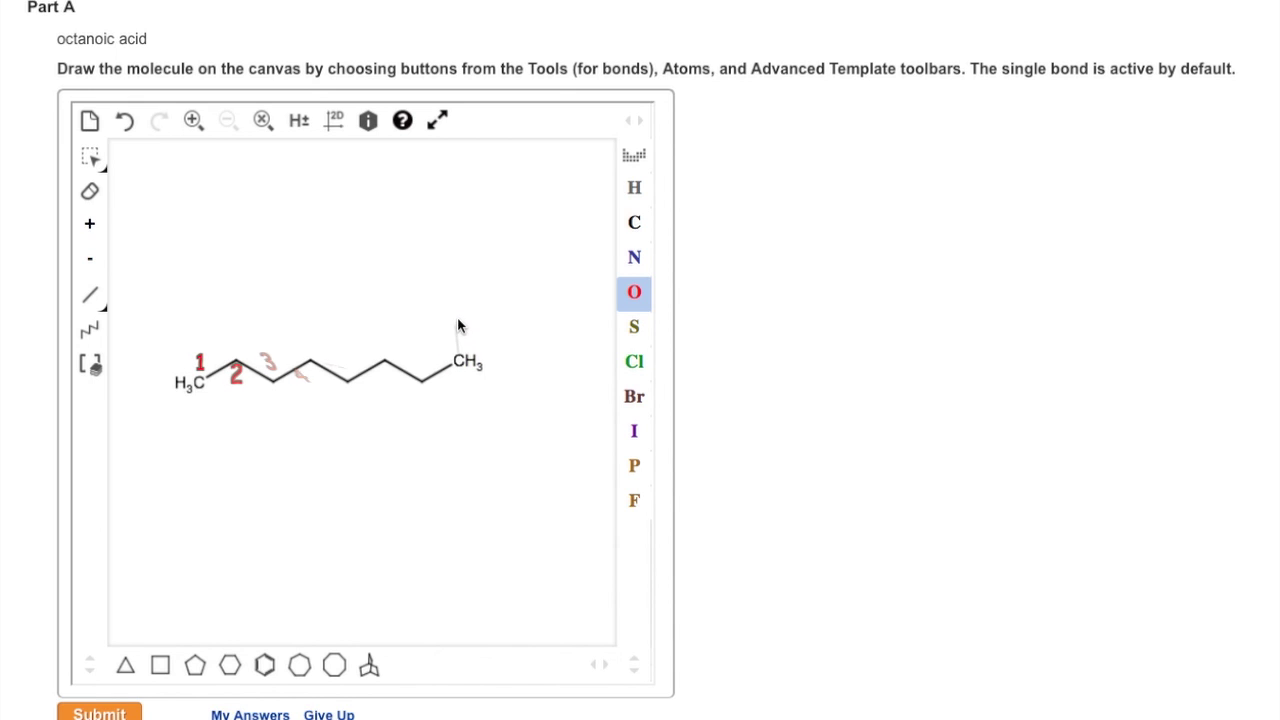
pyautogui.click(460, 366)
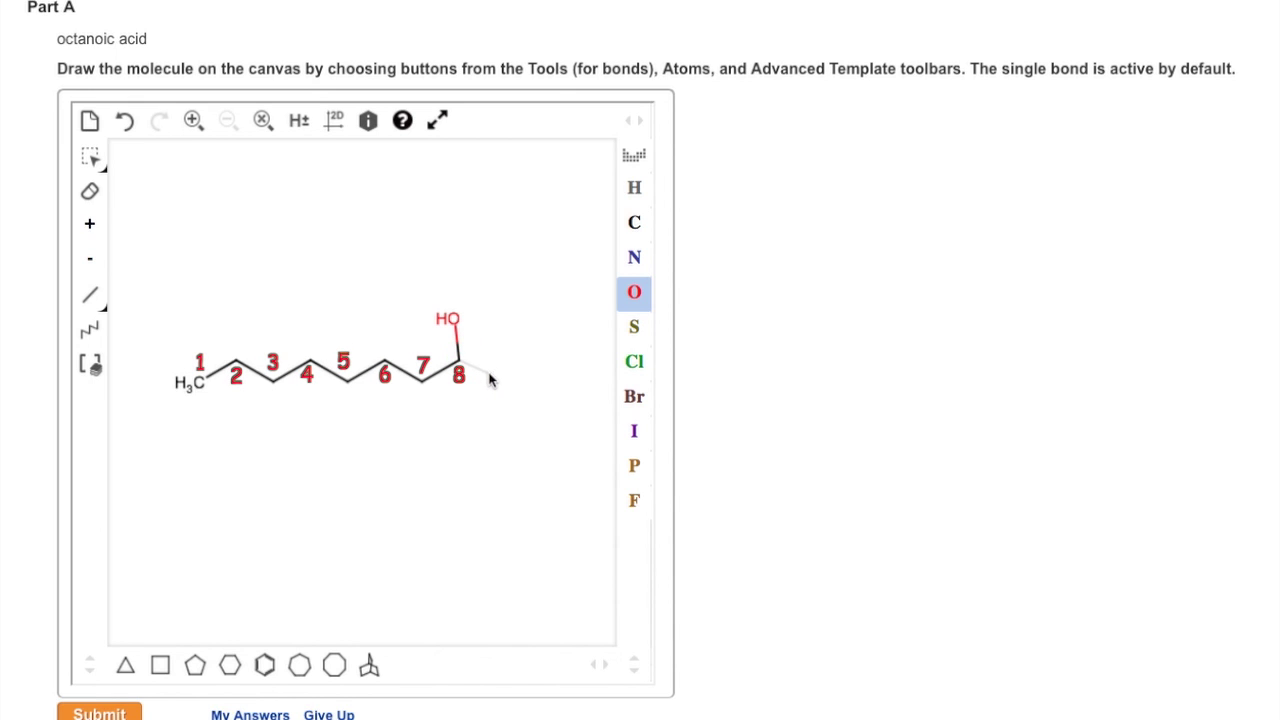
pyautogui.click(491, 374)
pyautogui.press('1')
pyautogui.click(456, 343)
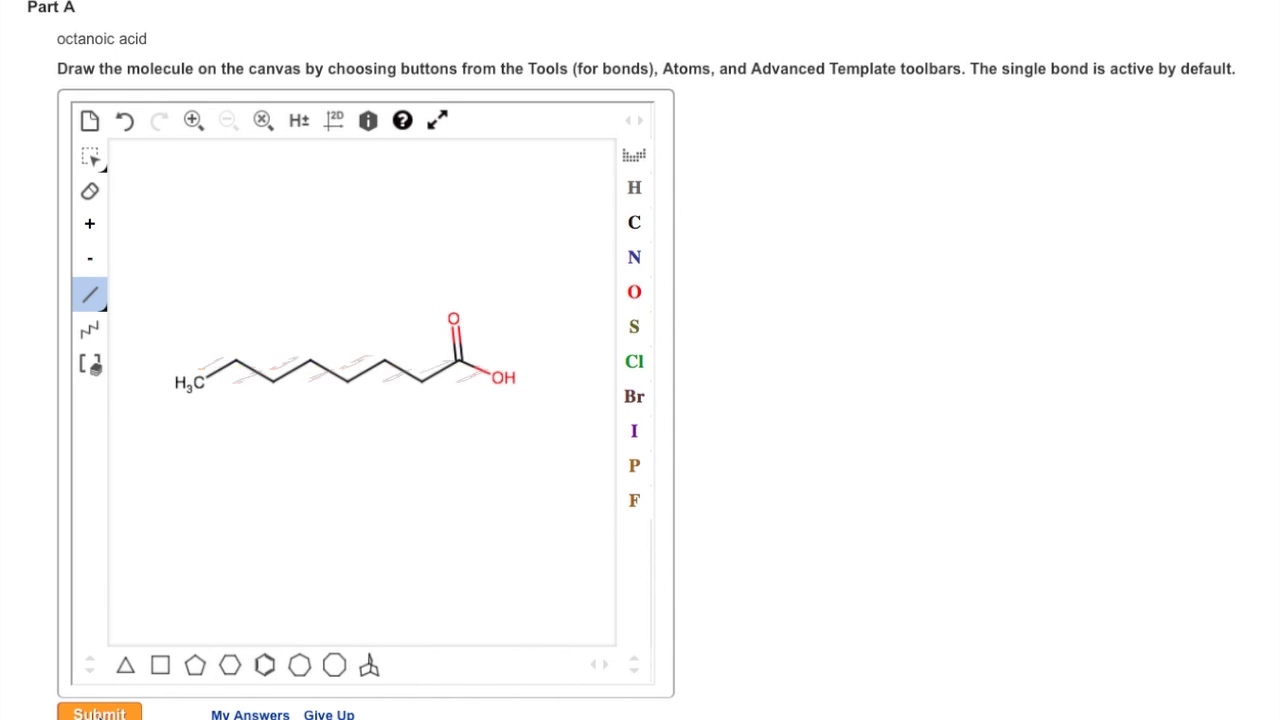
pyautogui.click(97, 713)
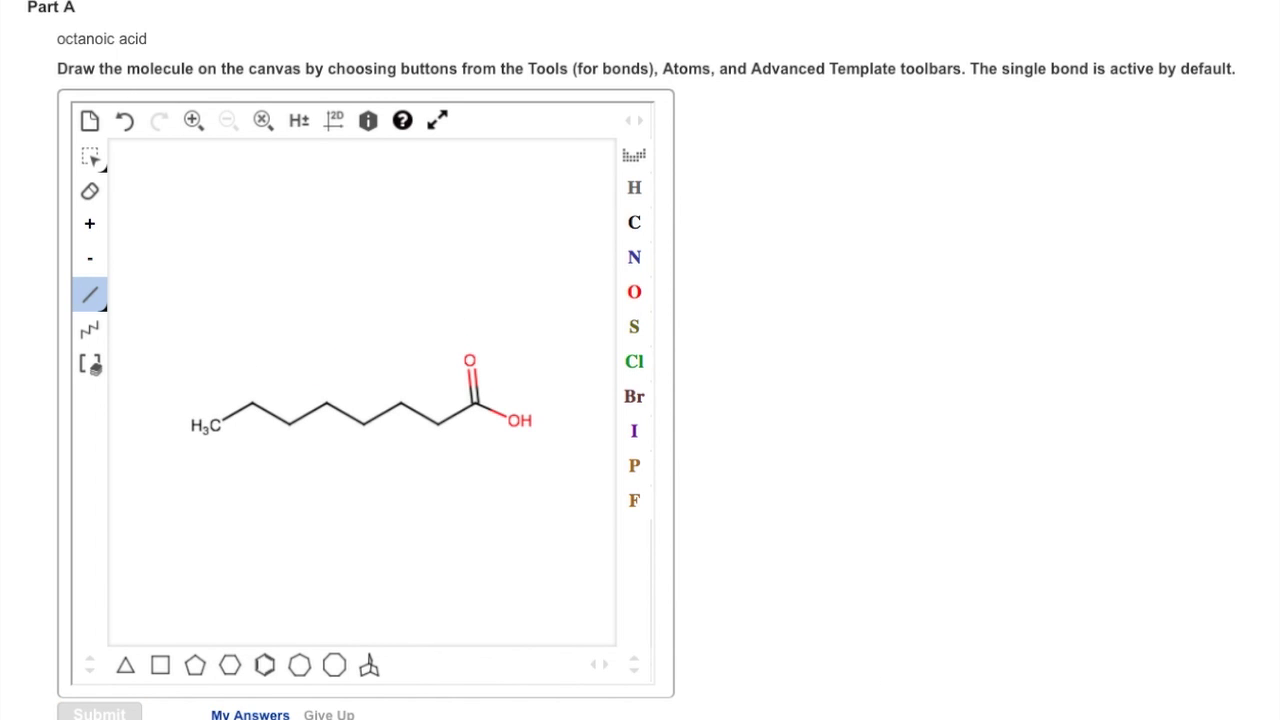